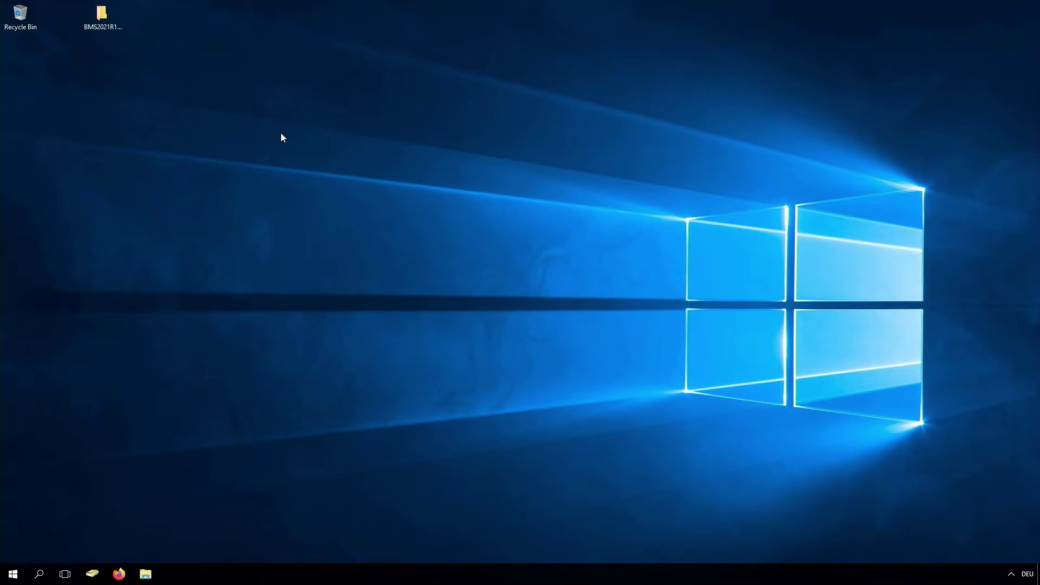
Mount BMS2021R1MSSQL.iso and launch ManagementSuite_setup.exe from its bMS2021R1 folder
key("b")
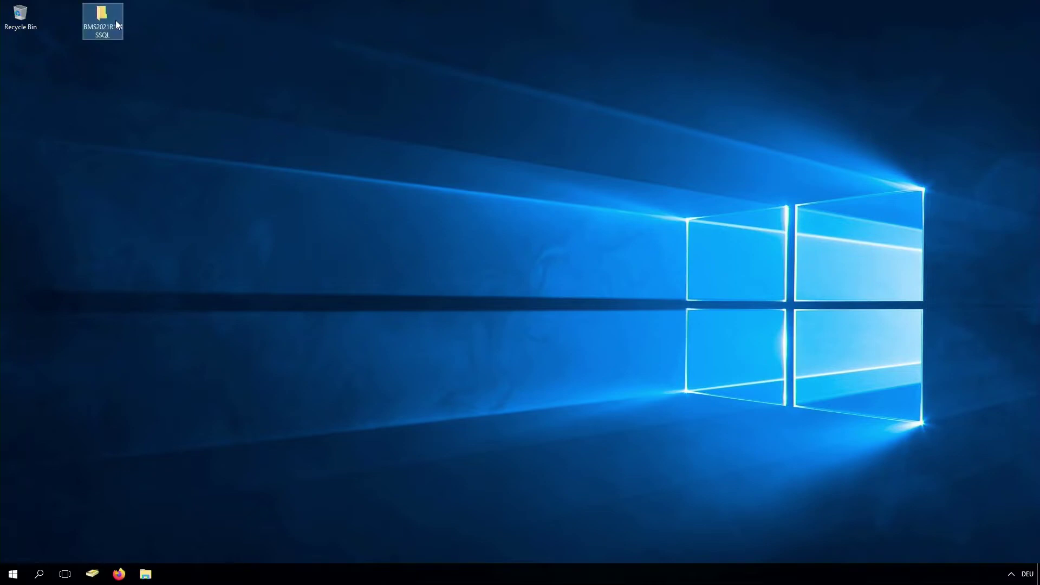
double_click(116, 22)
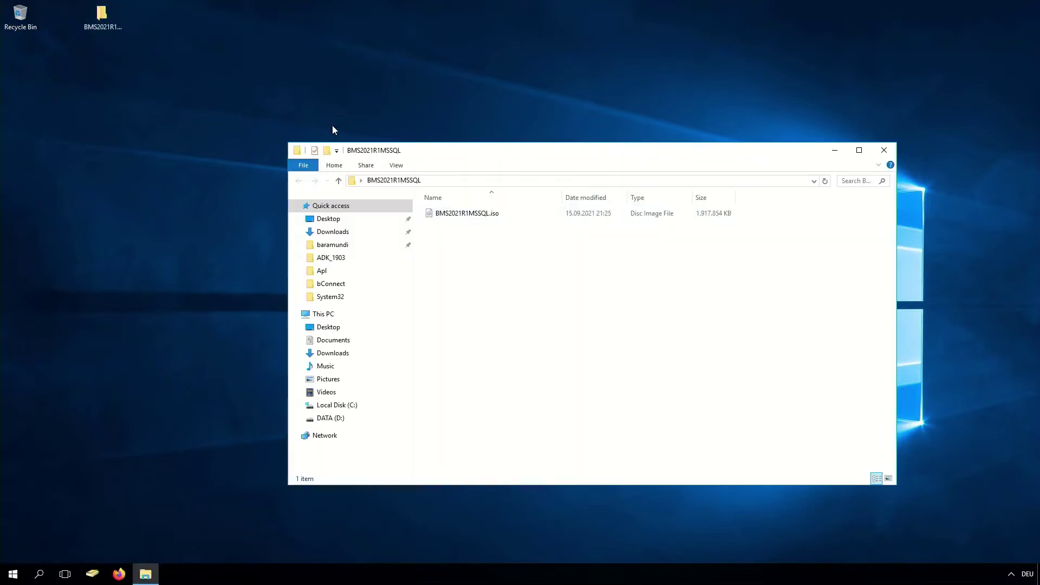
left_click(459, 214)
right_click(459, 213)
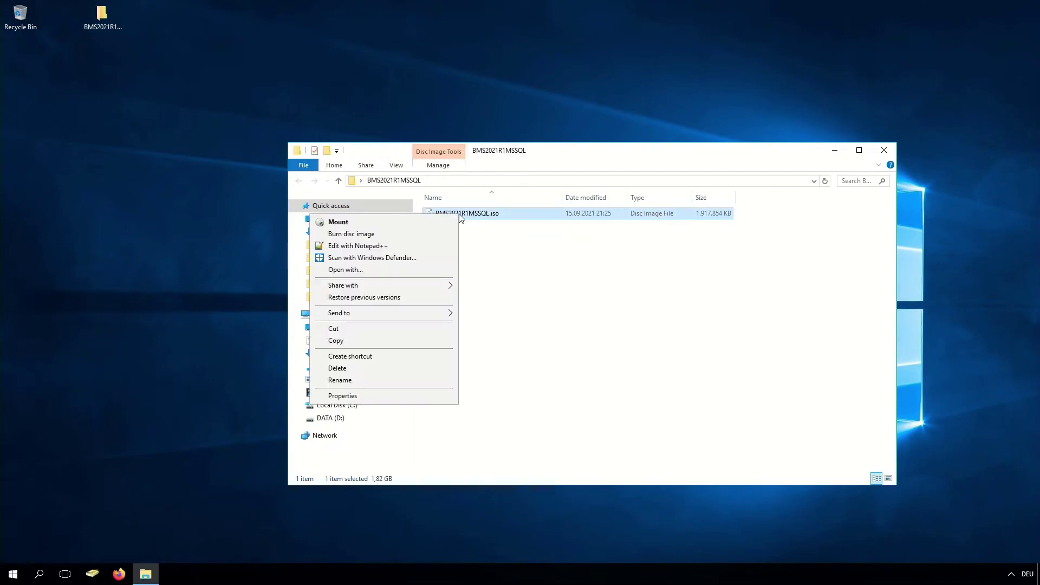
left_click(411, 220)
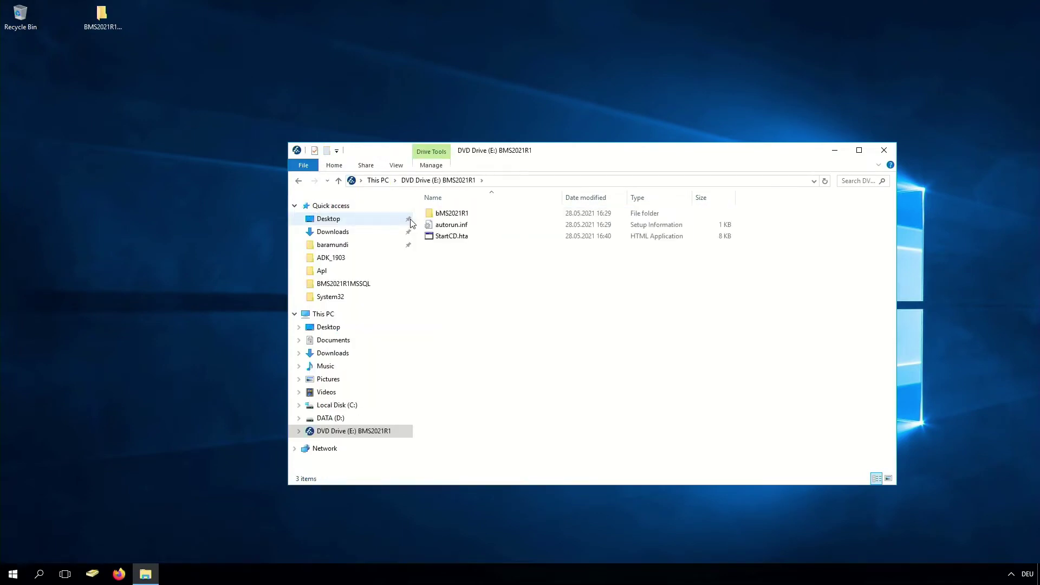
double_click(450, 214)
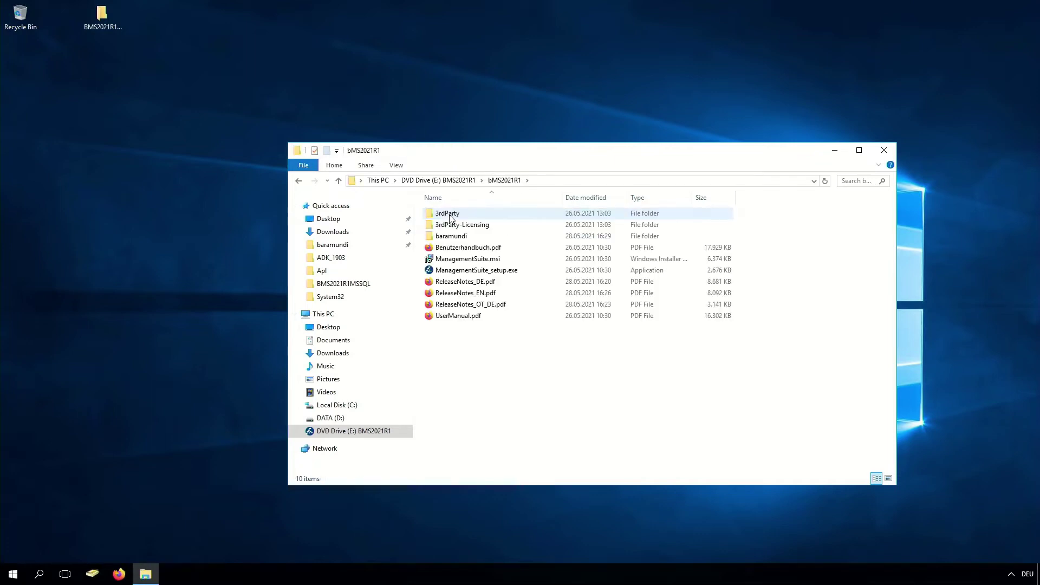
double_click(471, 270)
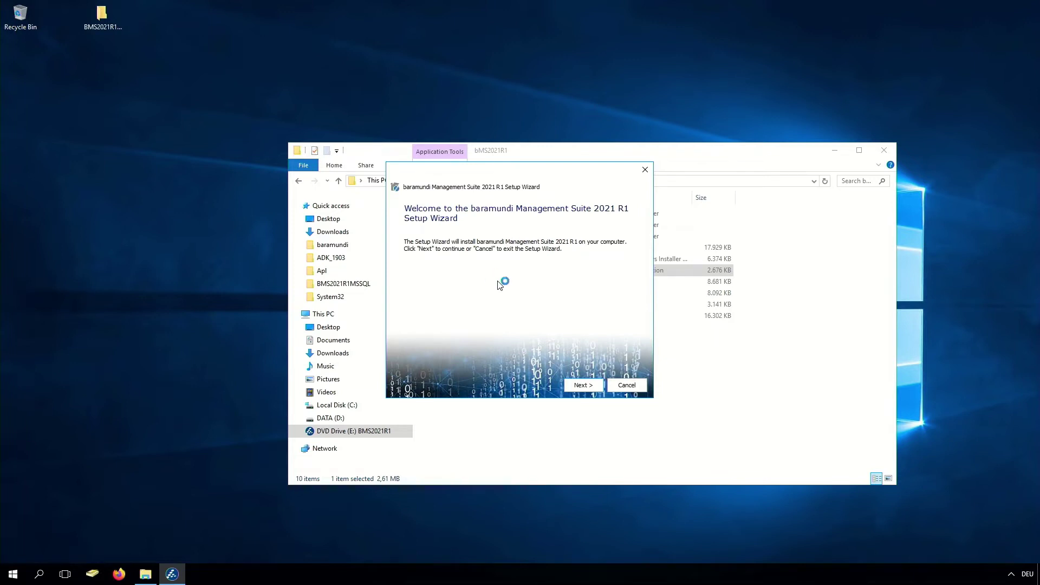
Accept the license and install with Standard setup, default folder and all components, then finish
left_click(582, 386)
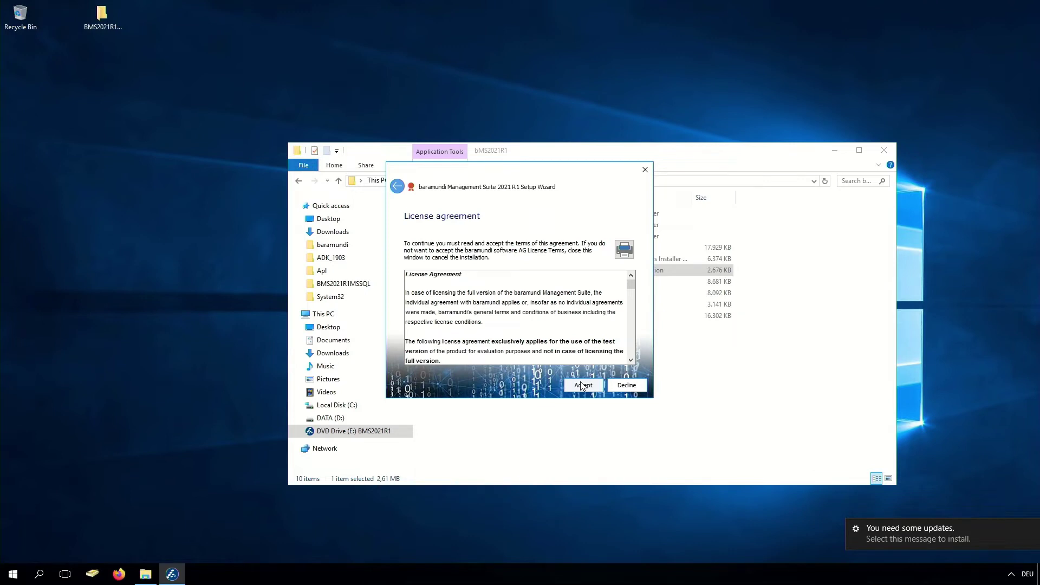
left_click(581, 385)
left_click(582, 385)
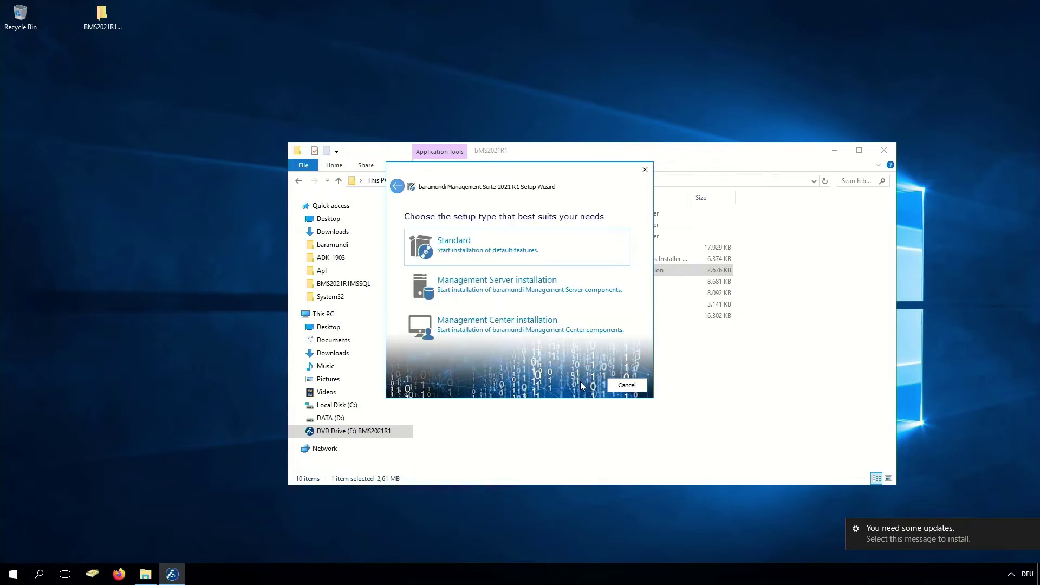
left_click(508, 249)
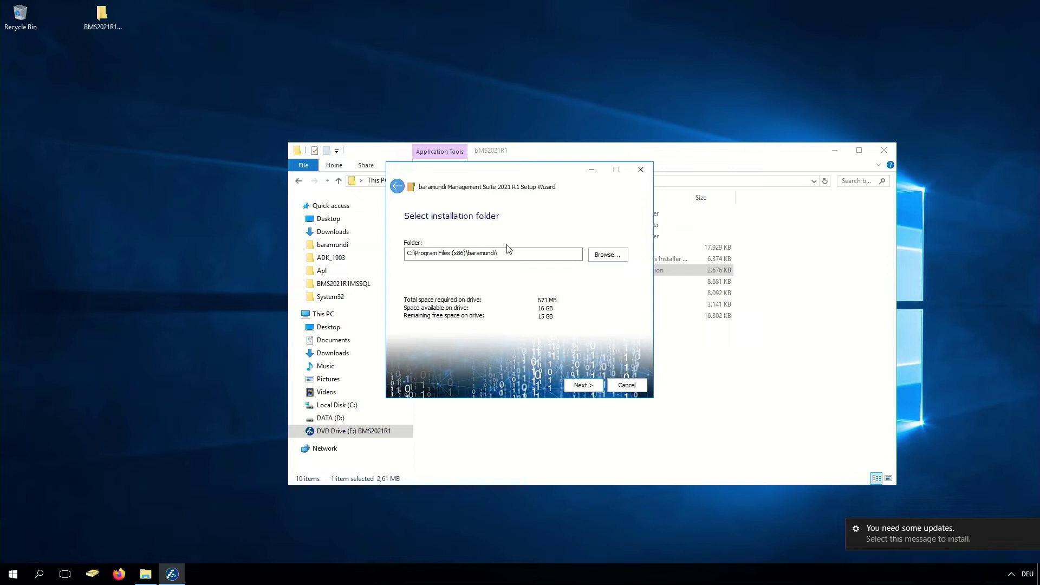
left_click(575, 387)
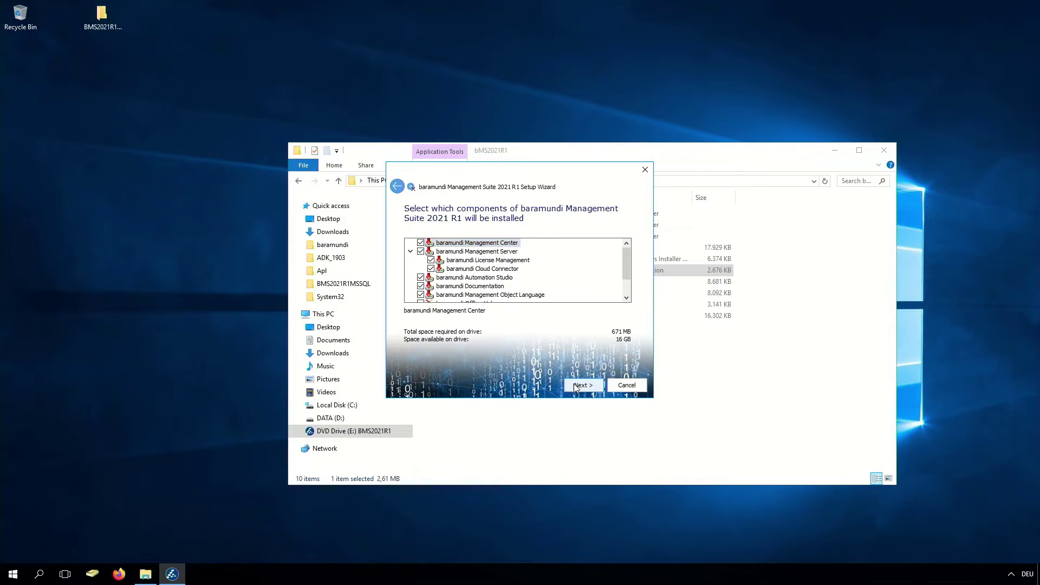
left_click(575, 387)
left_click(576, 388)
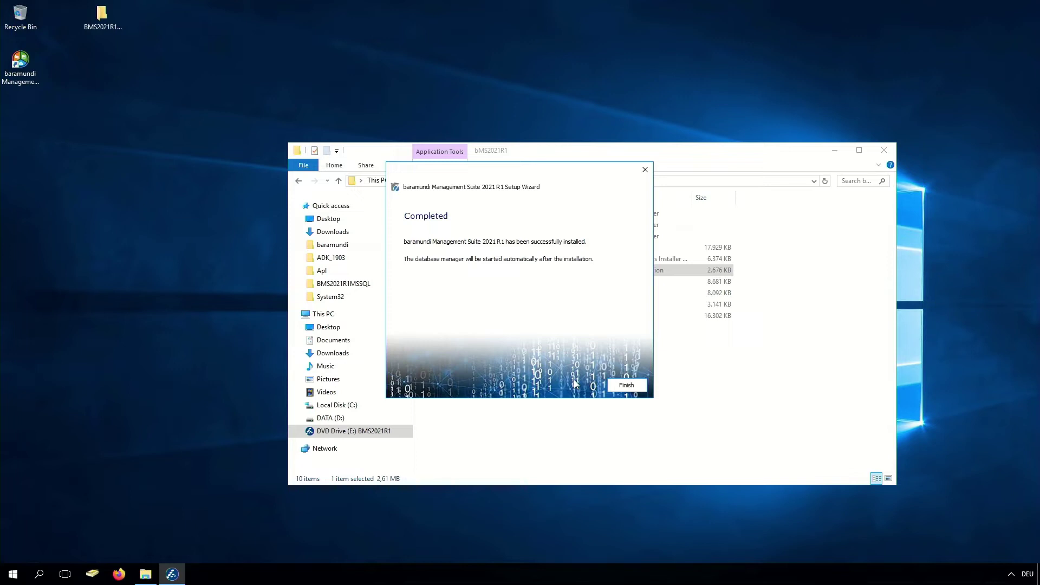
left_click(616, 386)
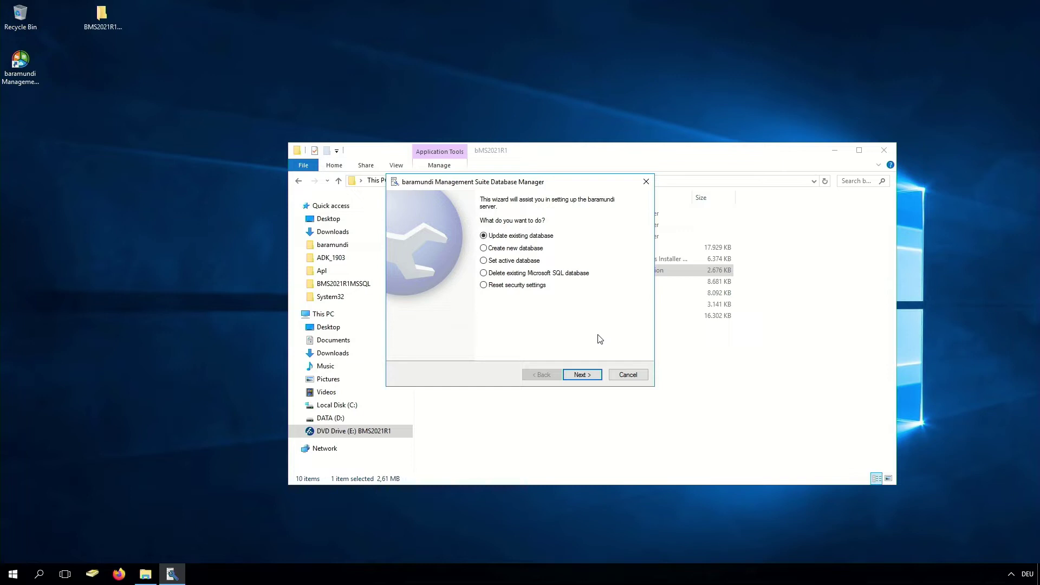
Bring the bMS2021R1 File Explorer window in front of the Database Manager
left_click(452, 237)
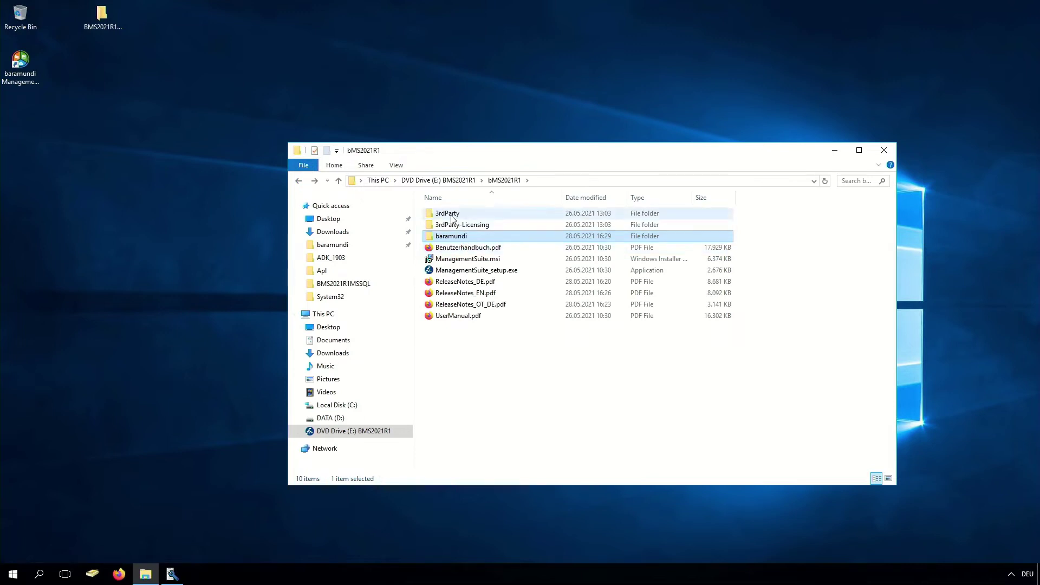
Run en_sql_server_2017_express from 3rdParty\Microsoft\SQL2017Express, accepting the default extraction folder
double_click(452, 217)
double_click(454, 237)
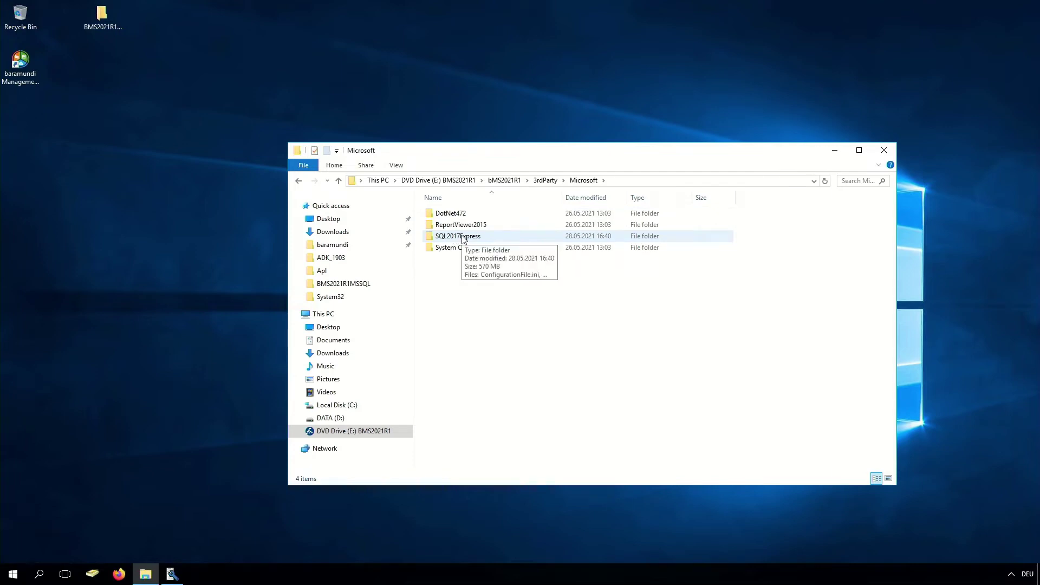
double_click(463, 237)
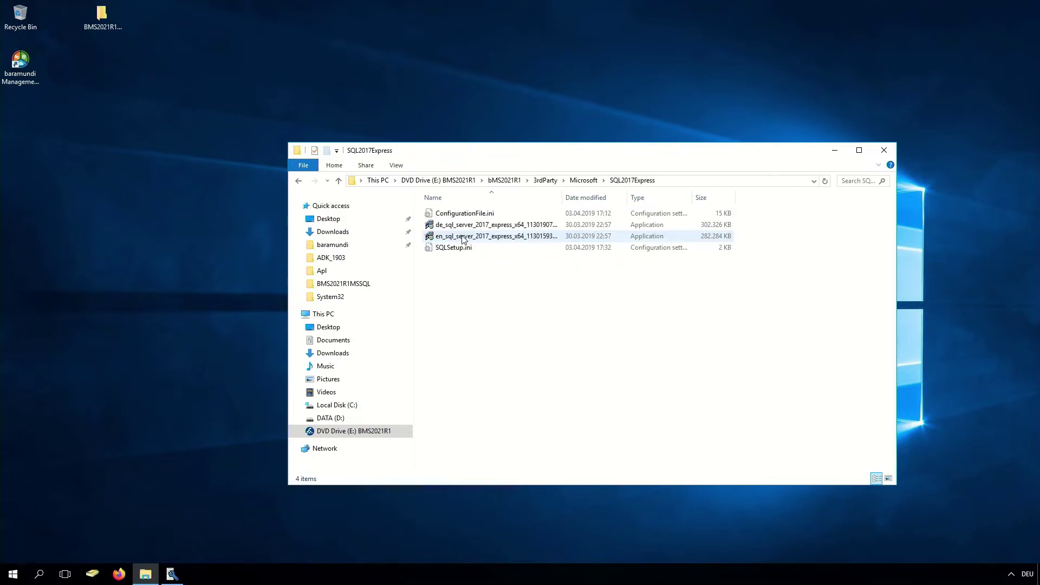
double_click(463, 239)
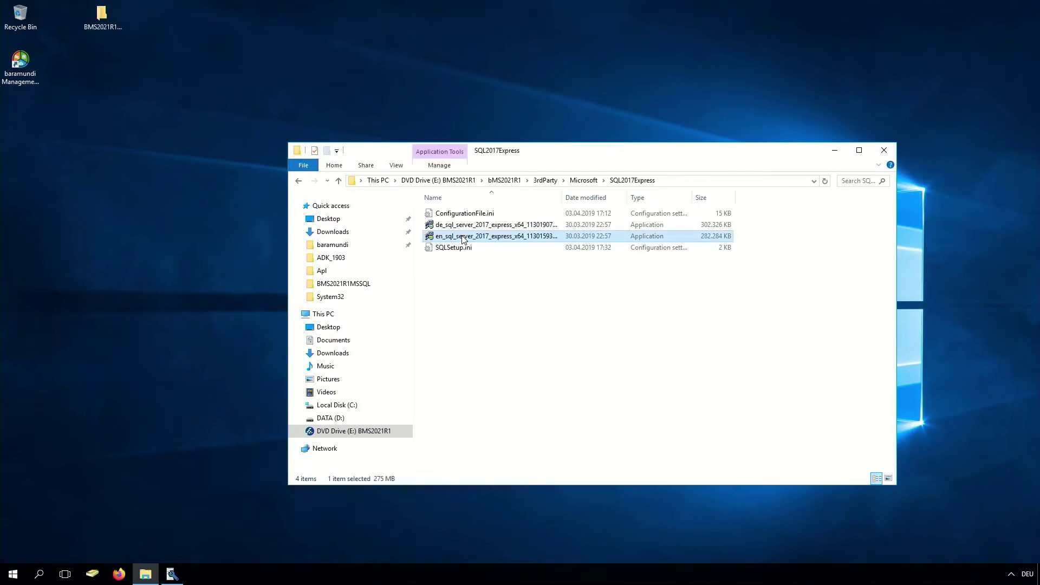
left_click(475, 304)
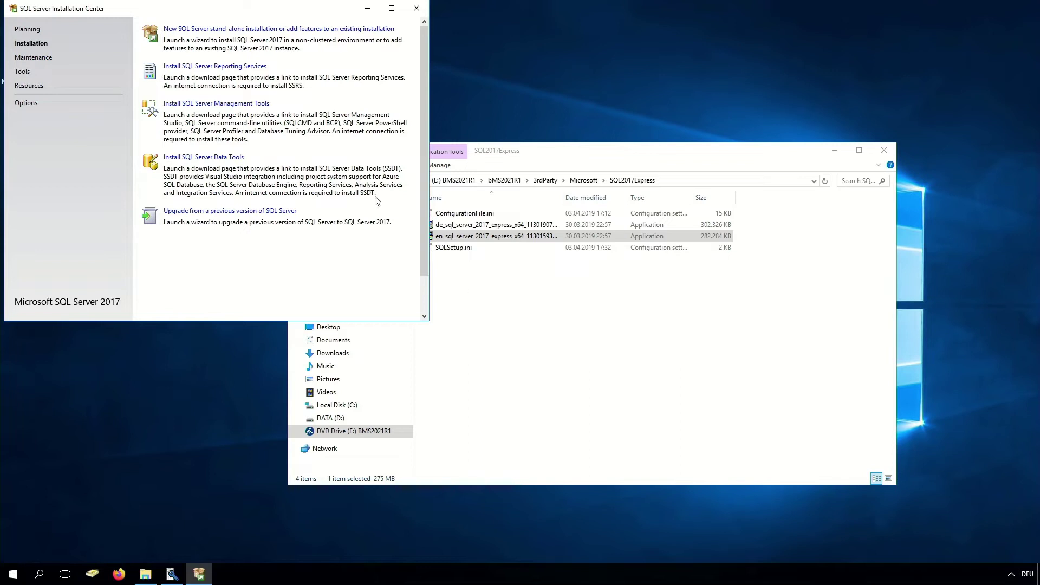
Start a new stand-alone installation, accept the license, keep default features and the SQLExpress instance
left_click(238, 30)
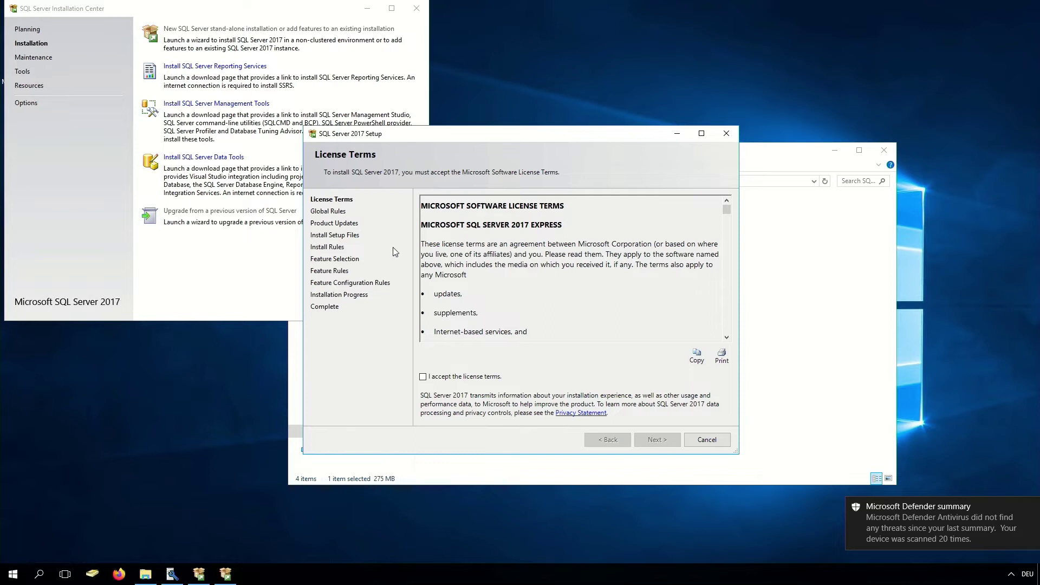
left_click(439, 379)
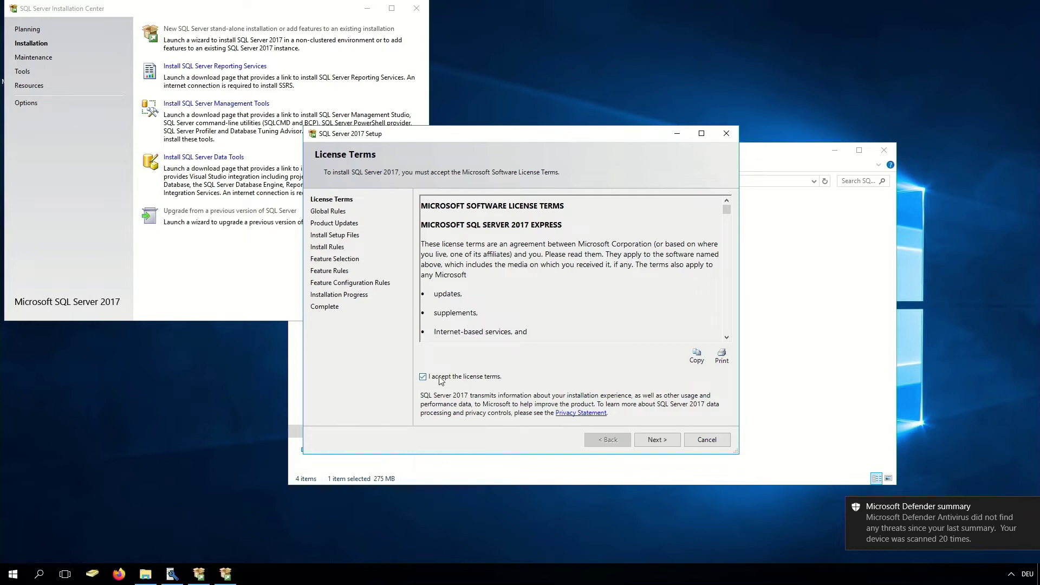
left_click(647, 440)
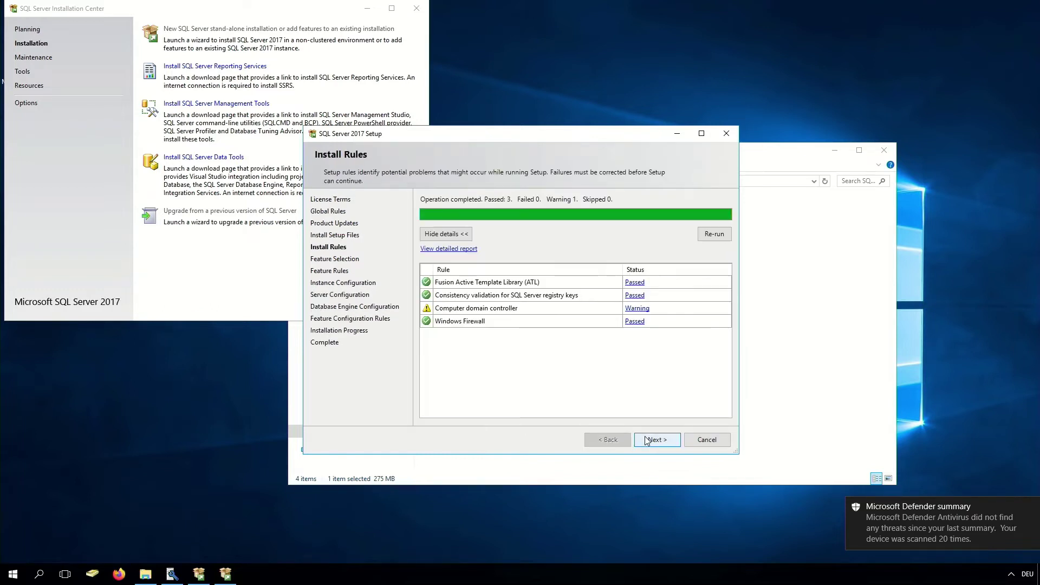
left_click(653, 442)
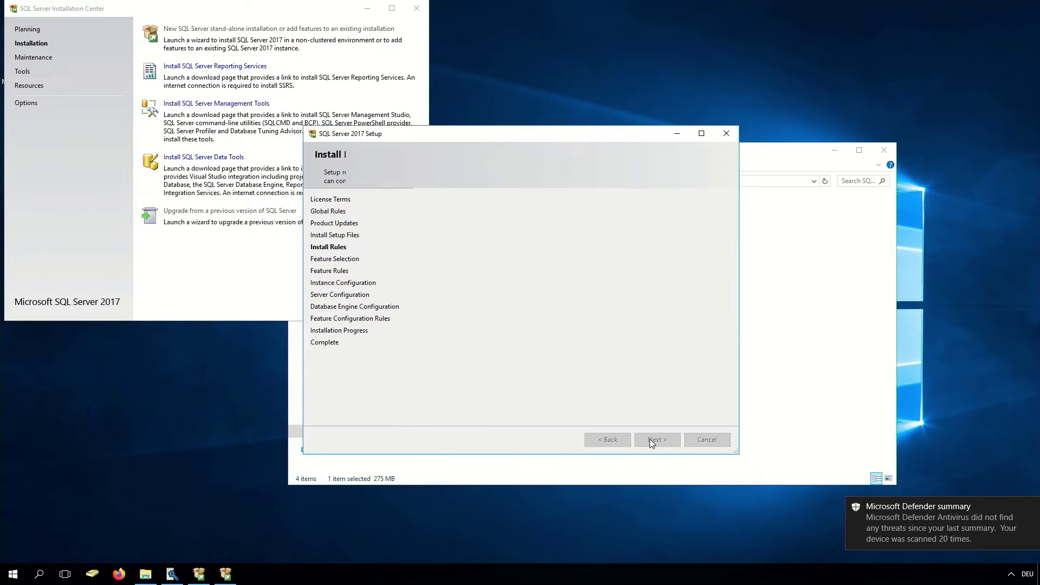
left_click(655, 441)
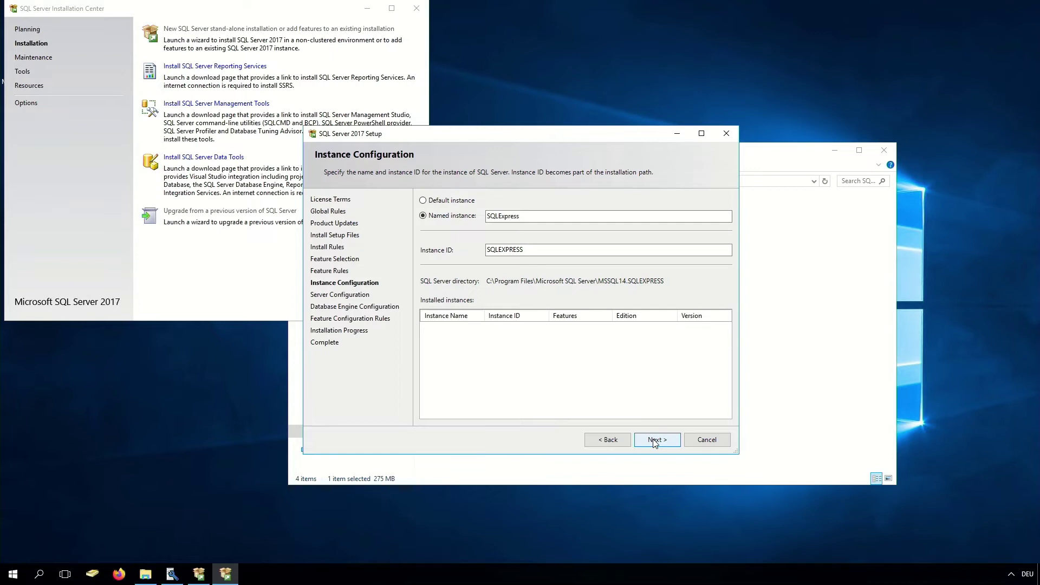
left_click(656, 441)
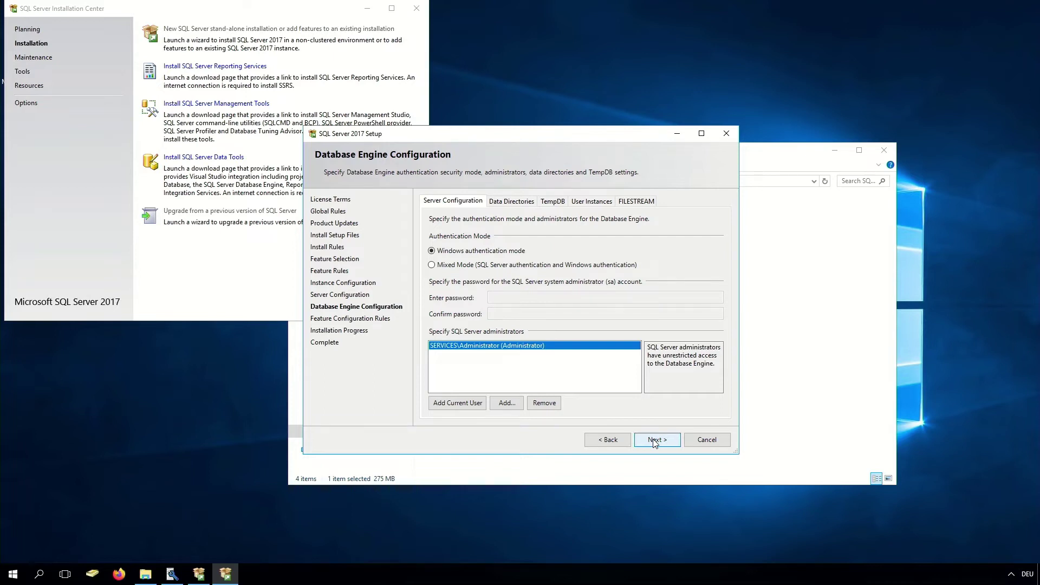
Choose Mixed Mode authentication, enter and confirm the sa password, and install SQL Server
left_click(451, 267)
left_click(511, 296)
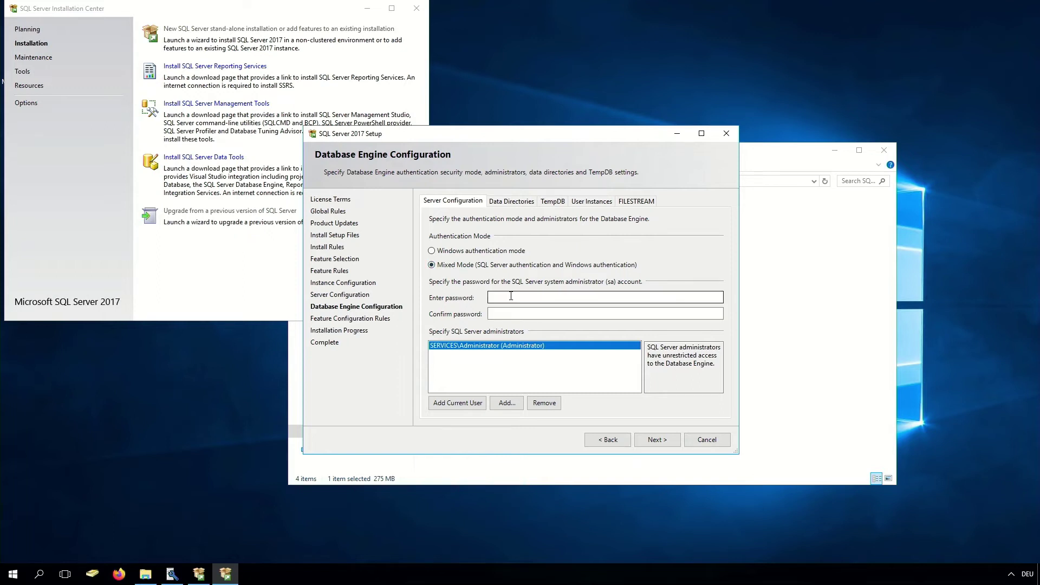
type("**************")
key("Tab")
type("**************")
left_click(669, 441)
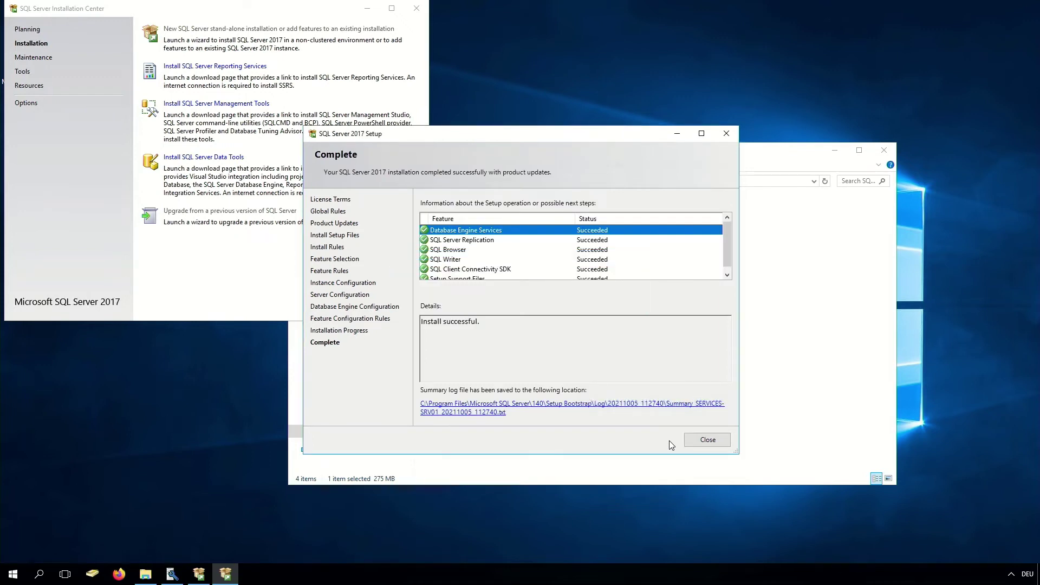
Close SQL Server Setup, the Installation Center and the File Explorer window
left_click(704, 439)
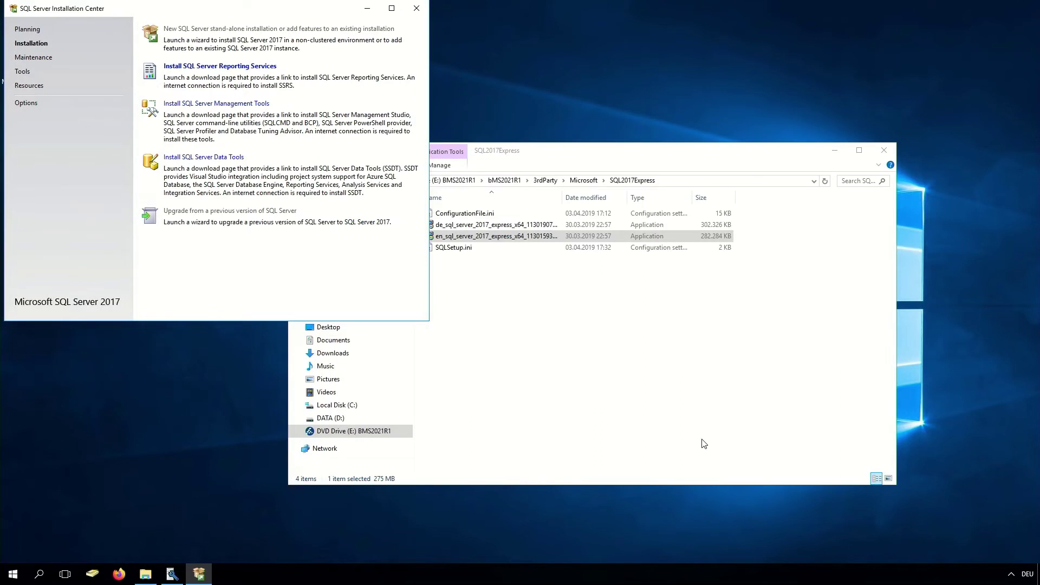
left_click(422, 15)
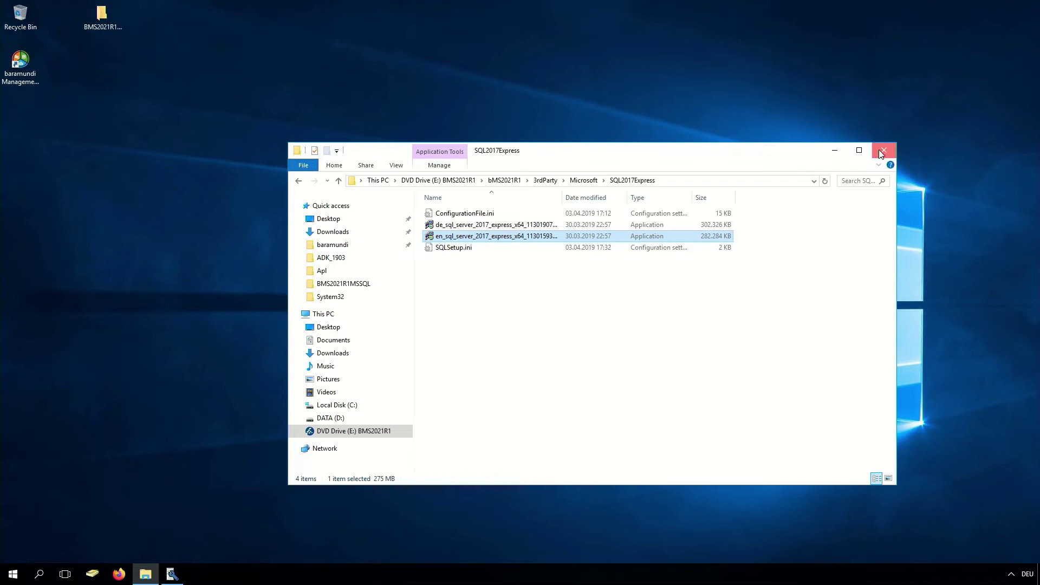
left_click(880, 149)
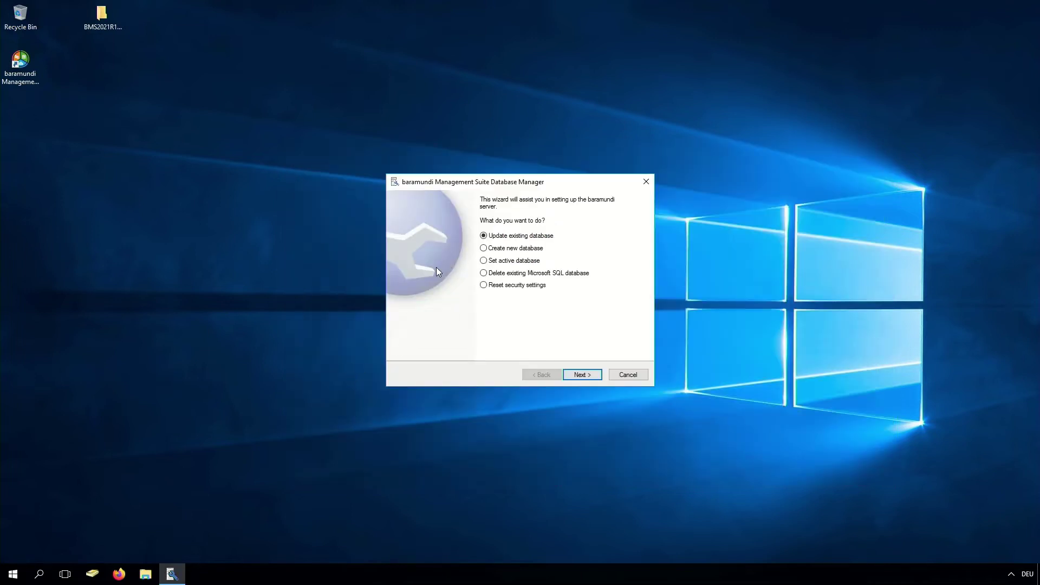
Choose Create new database and continue to the Create database page
left_click(497, 250)
left_click(582, 374)
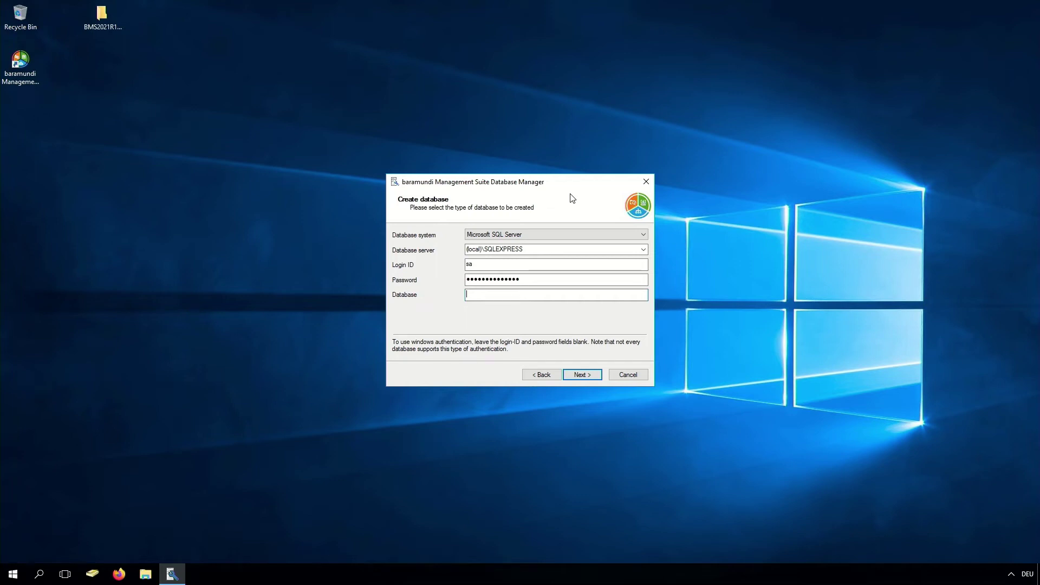
Leave the sa login as filled in and enter bms as the database name
left_click(501, 265)
left_click(512, 280)
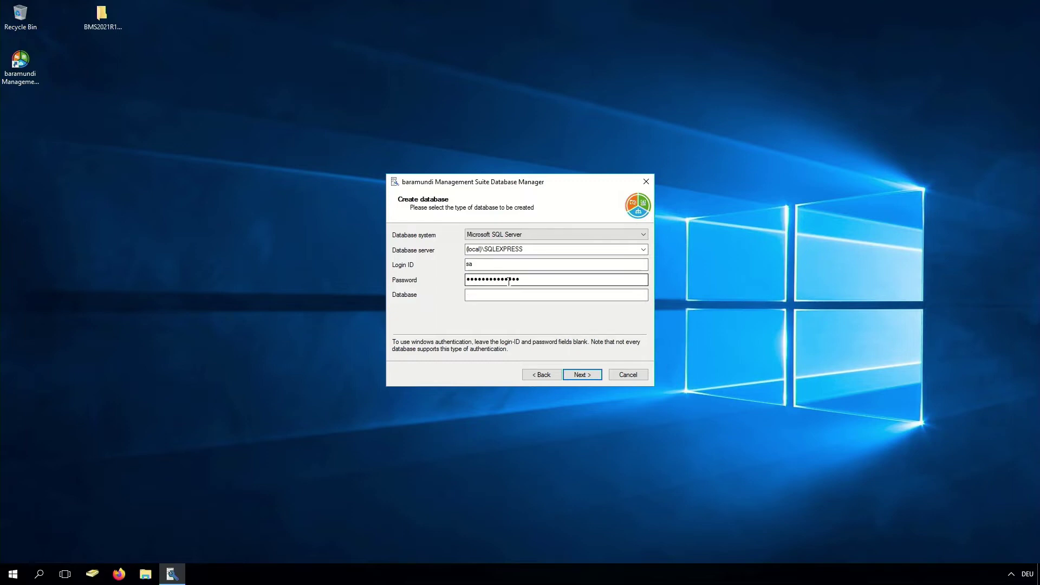
left_click(508, 296)
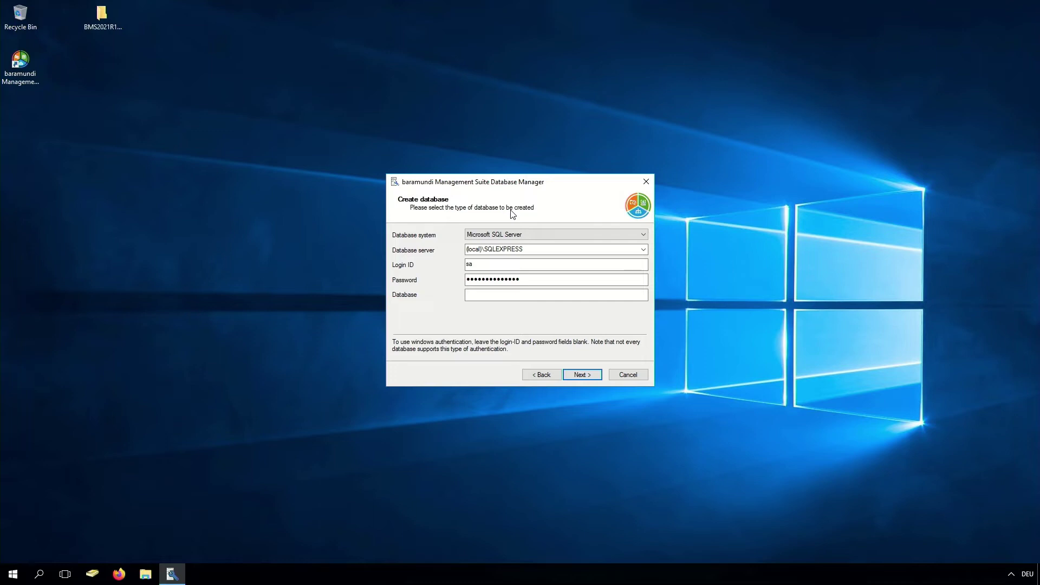
key("Tab")
type("bms")
Set the Database medium path to Program Files\Microsoft SQL Server\MSSQL14.SQLEXPRESS\MSSQL\DATA
left_click(582, 374)
left_click(641, 235)
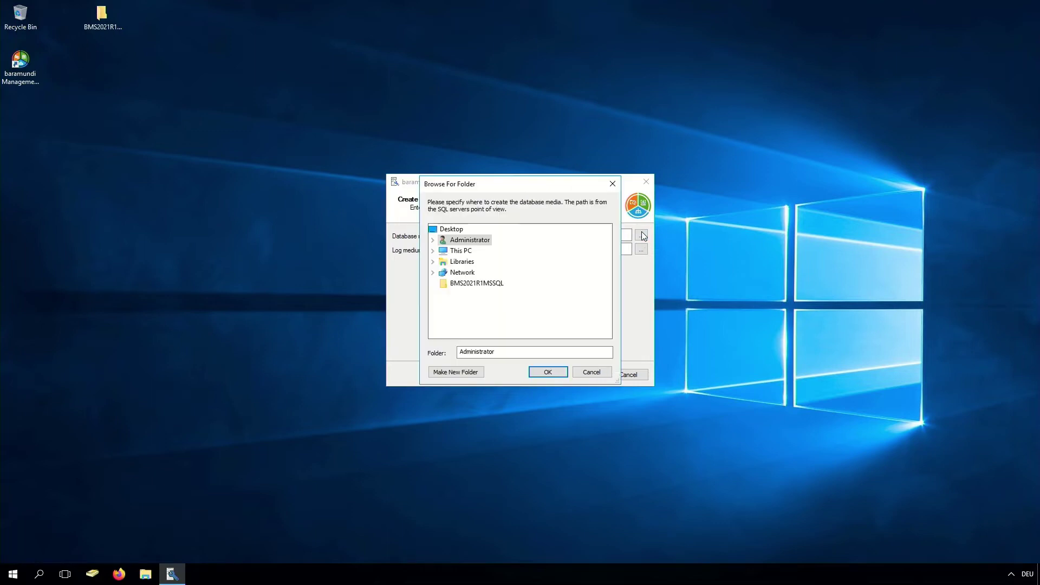
scroll(449, 271, "down", 1)
left_click(481, 283)
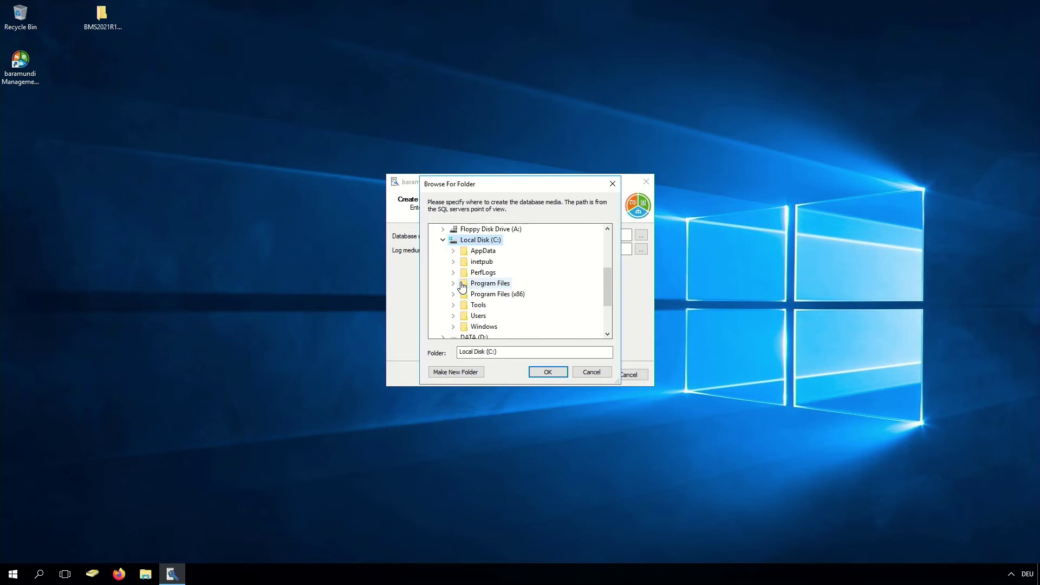
left_click(483, 283)
left_click(511, 261)
left_click(522, 326)
left_click(517, 304)
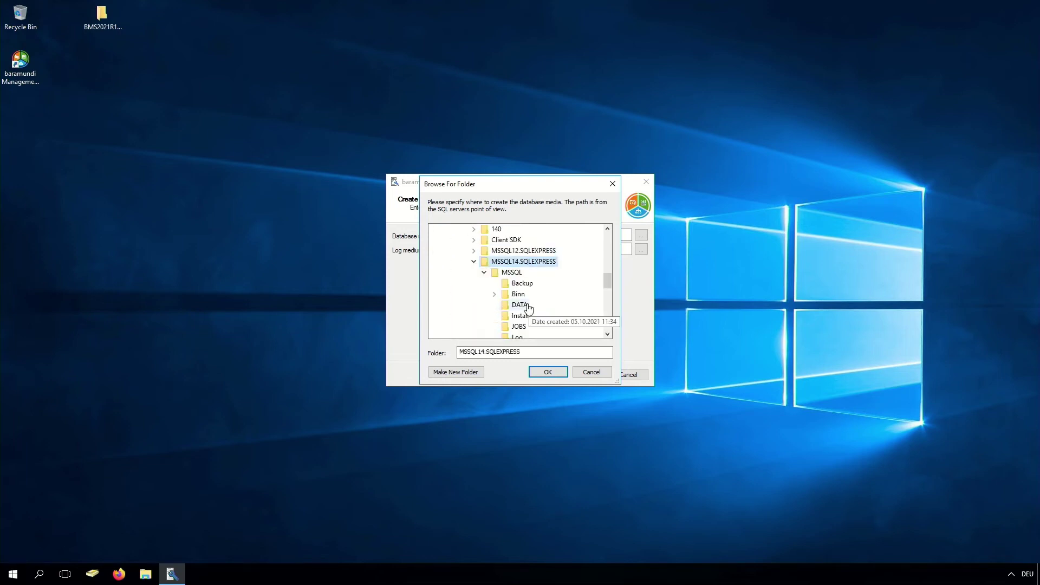
left_click(547, 372)
Set the Log medium path to the Log folder under MSSQL14.SQLEXPRESS
left_click(640, 251)
left_click(487, 260)
scroll(487, 271, "down", 1)
left_click(484, 295)
left_click(496, 282)
scroll(509, 293, "down", 2)
left_click(519, 233)
left_click(520, 326)
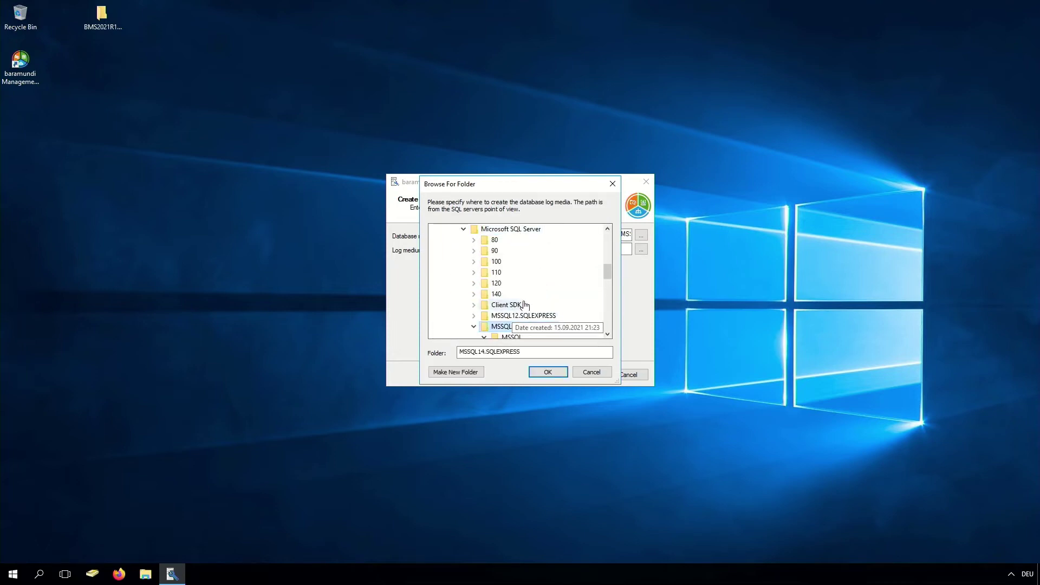
left_click(521, 336)
left_click(548, 372)
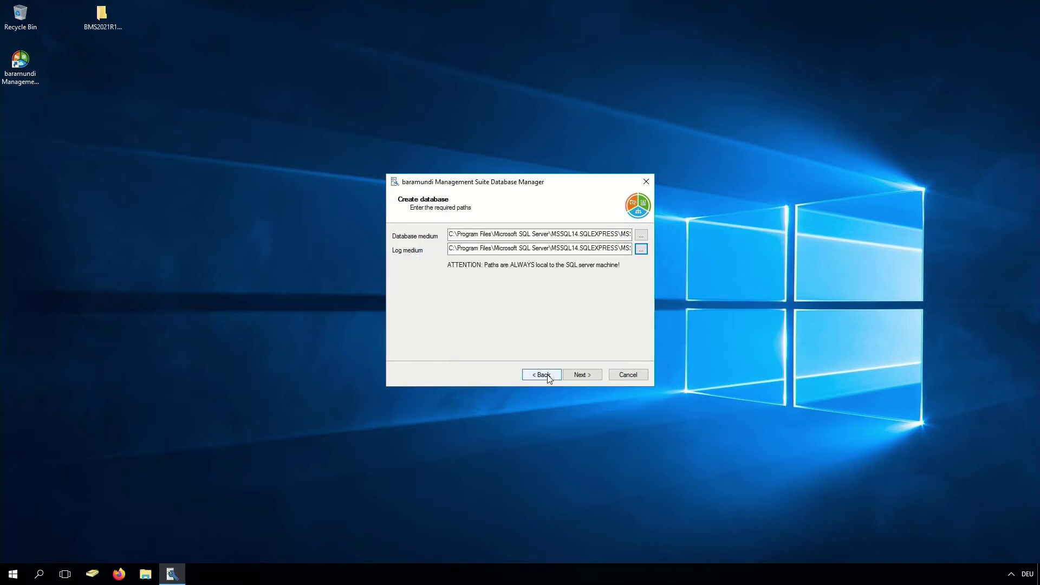
left_click(589, 375)
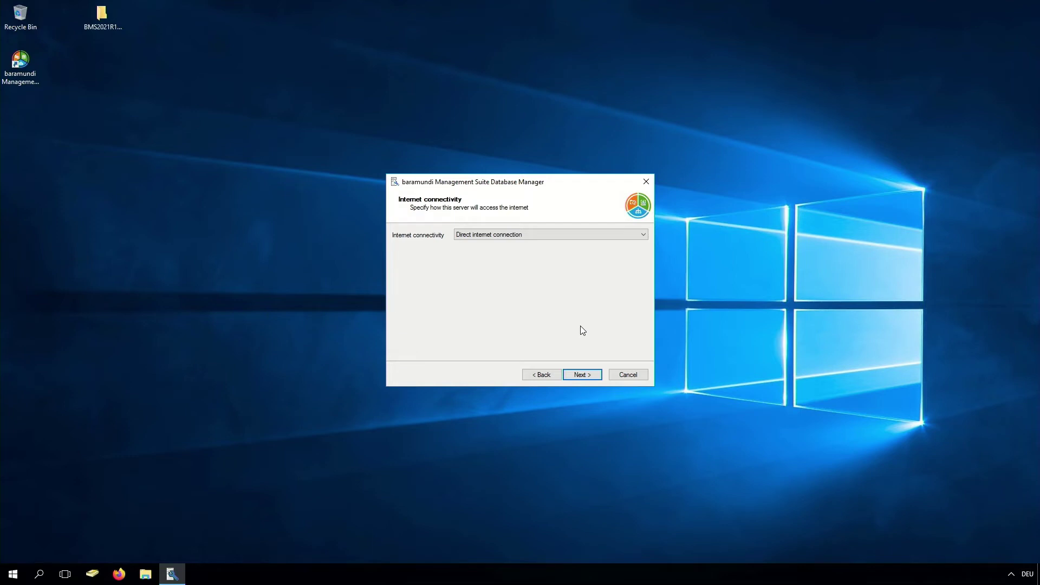
Keep the direct internet connection and accept the Services.local domain configuration
left_click(588, 378)
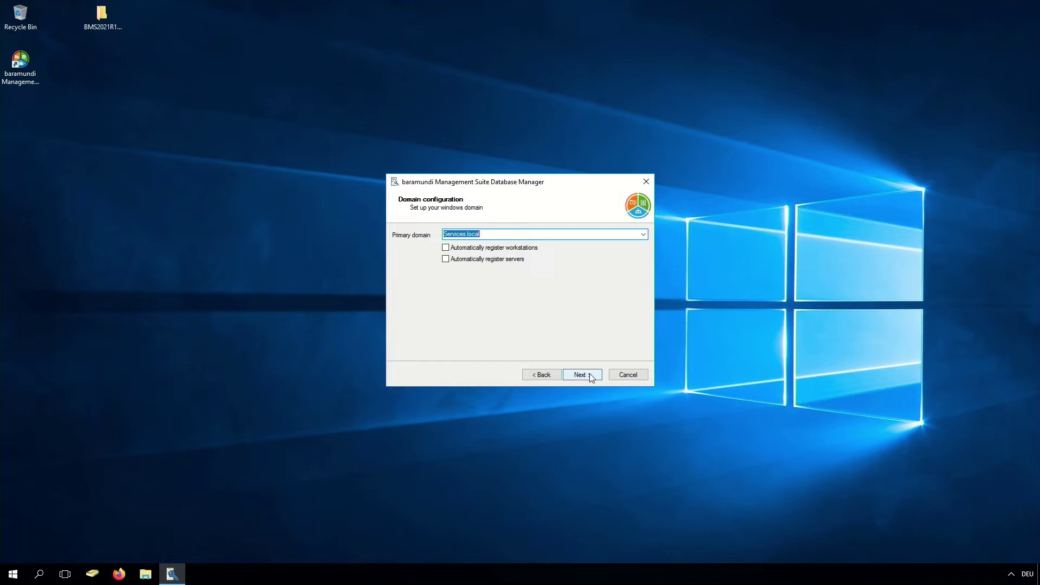
left_click(591, 377)
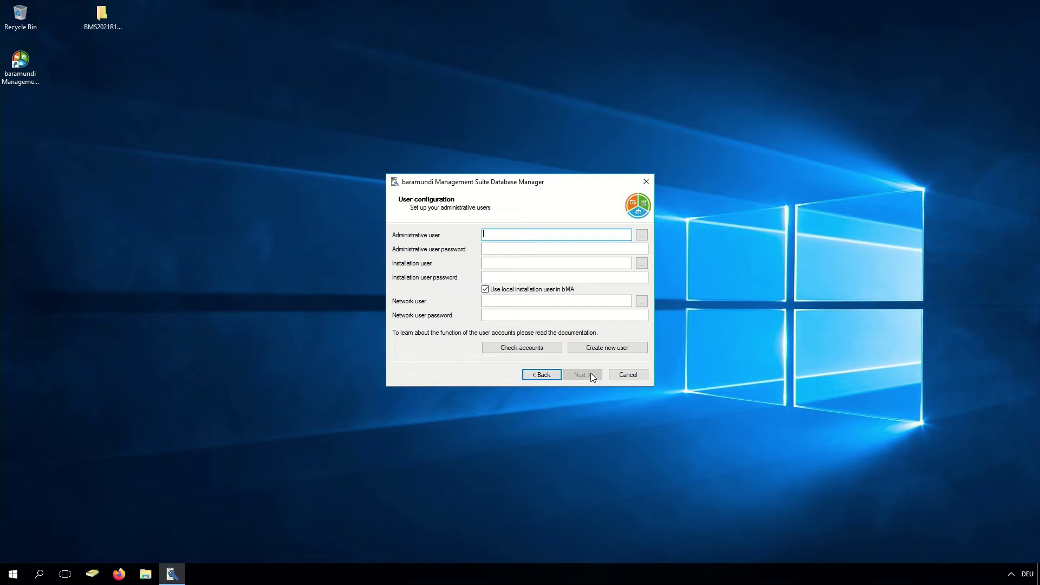
Enter the bara-admin, bara-install and bara-network accounts with their passwords, then continue
type("bara-admin")
key("Tab")
key("Tab")
type("**********")
key("Tab")
type("bara-install")
key("Tab")
key("Tab")
type("**********")
key("Tab")
key("Tab")
type("bara-network")
key("Tab")
key("Tab")
type("**********")
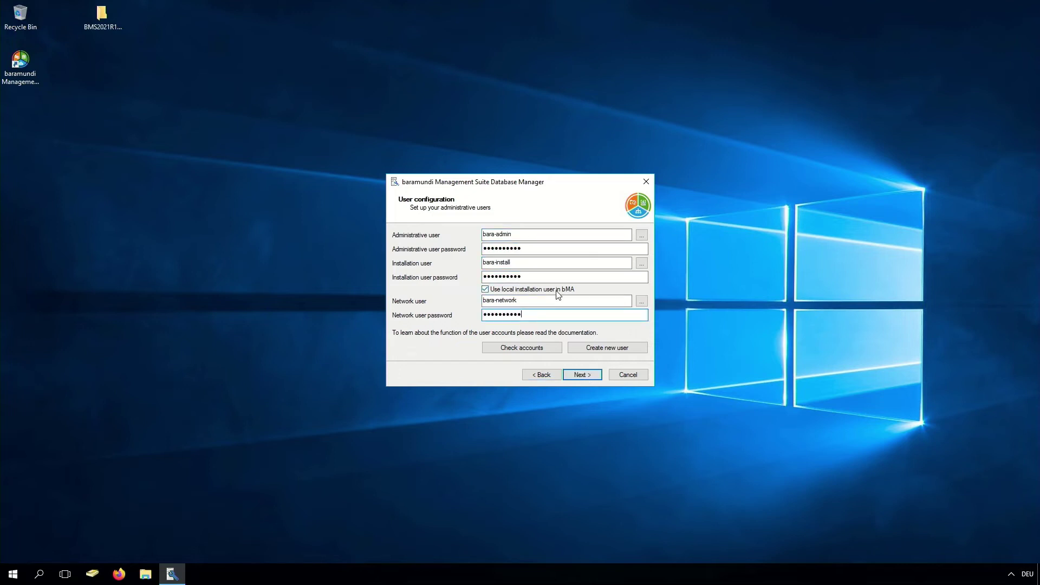
left_click(582, 375)
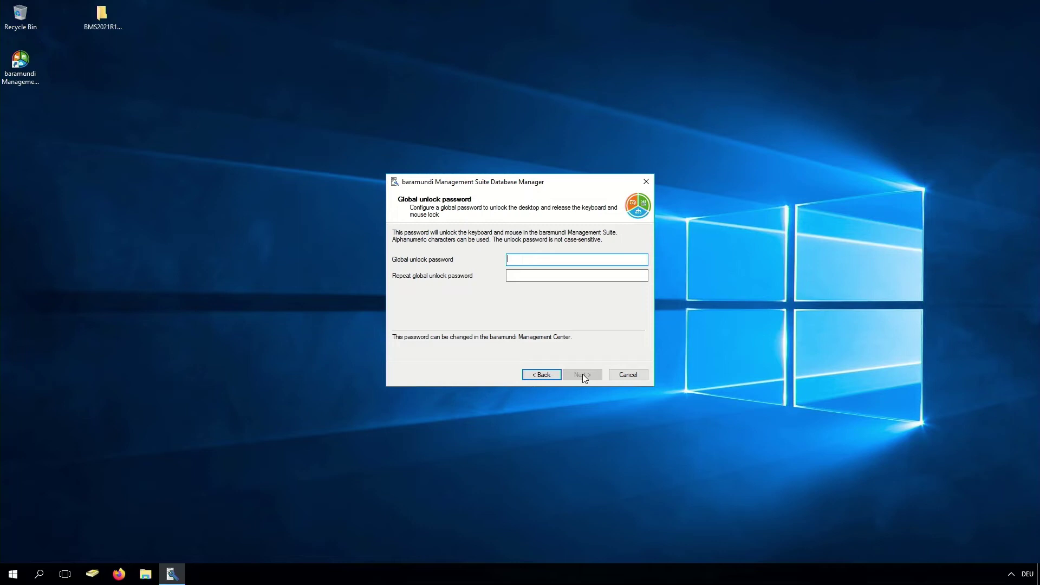
Set and confirm the global unlock password, then accept the bMA and data acquisition defaults
type("*****")
key("Tab")
type("*****")
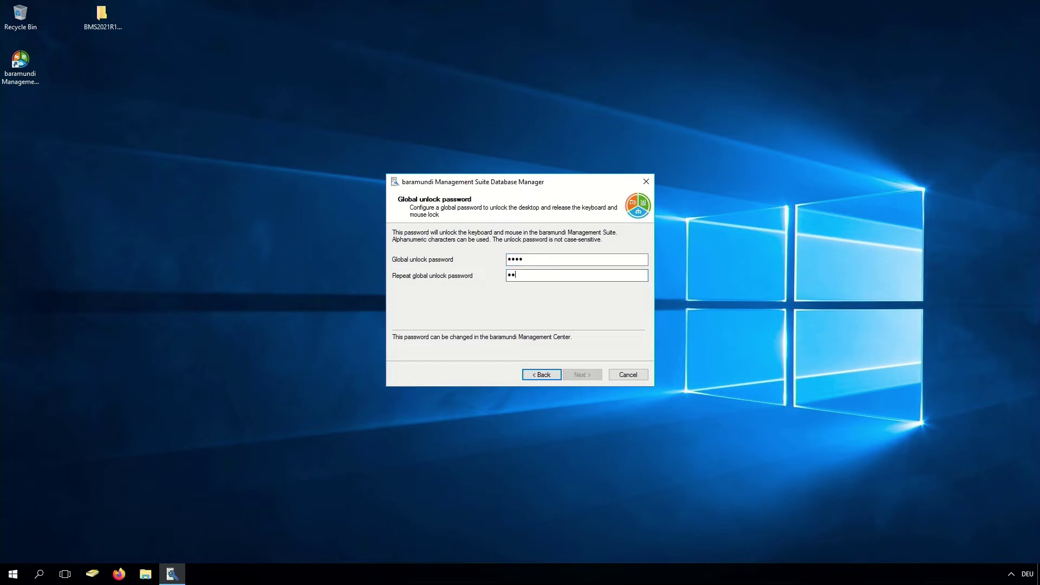
left_click(588, 375)
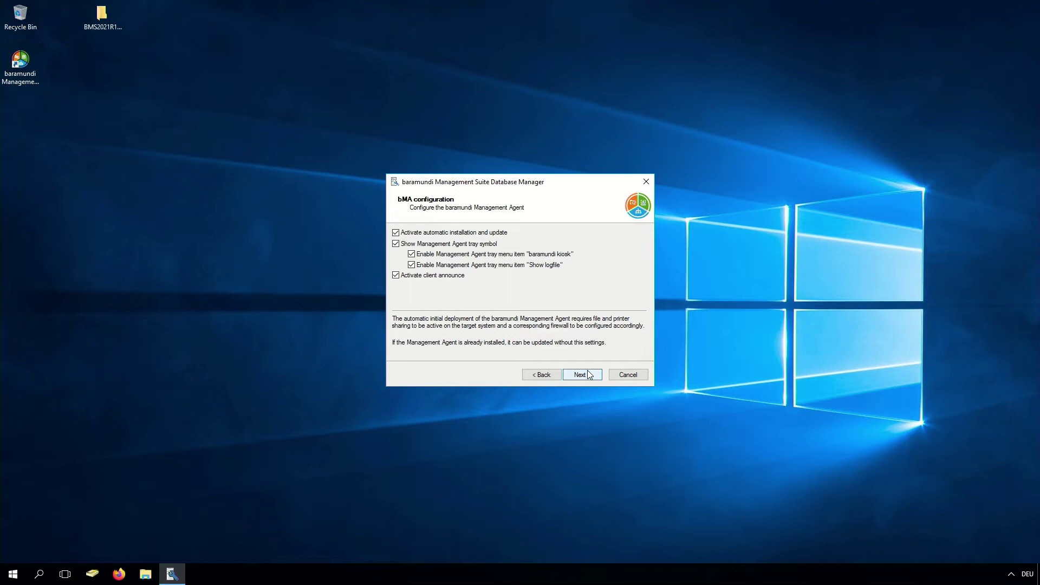
left_click(587, 376)
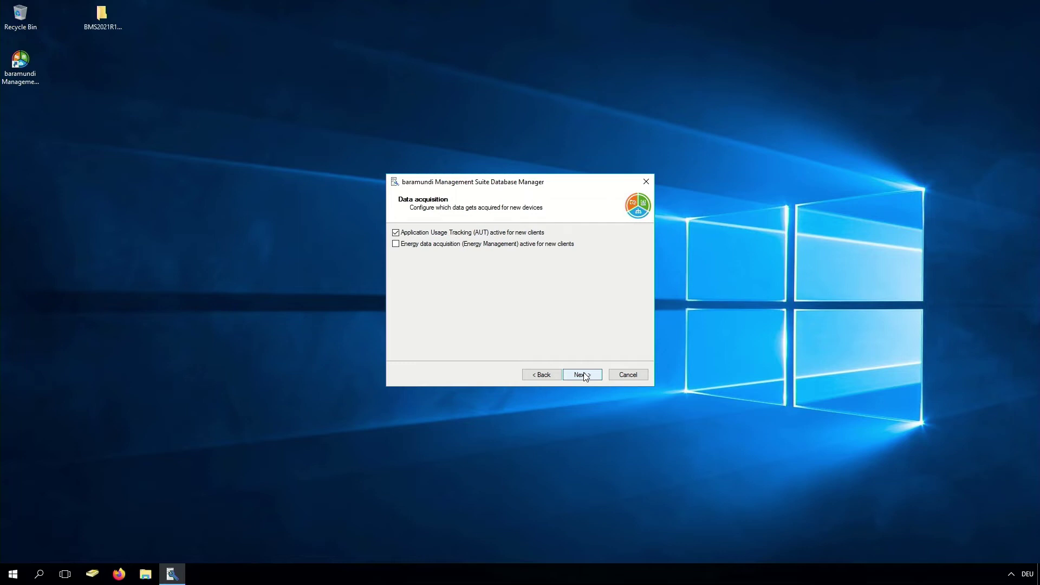
left_click(585, 375)
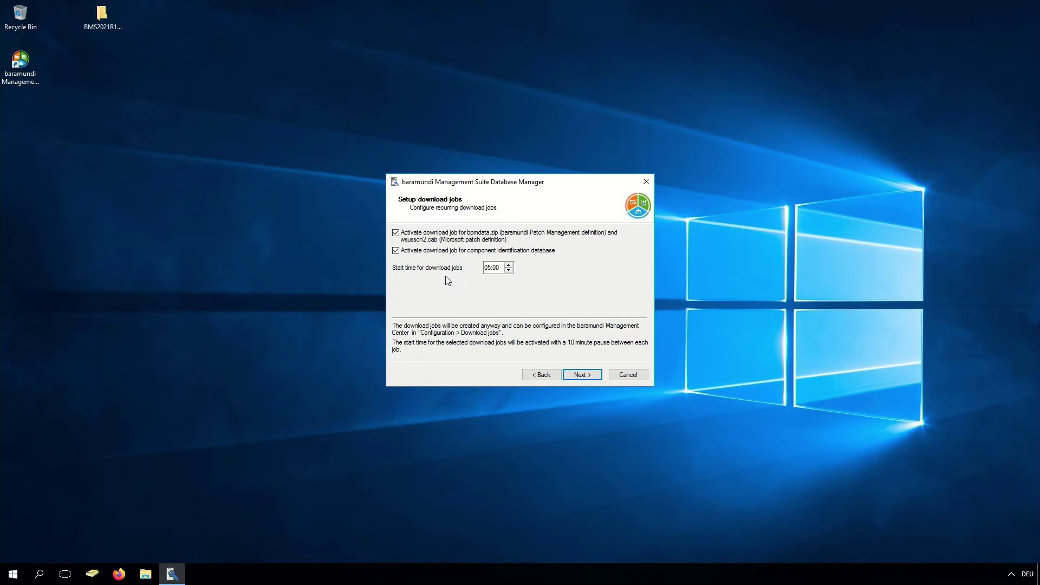
Set the download jobs start time to 04:00
left_click(511, 271)
left_click(502, 268)
left_click(580, 375)
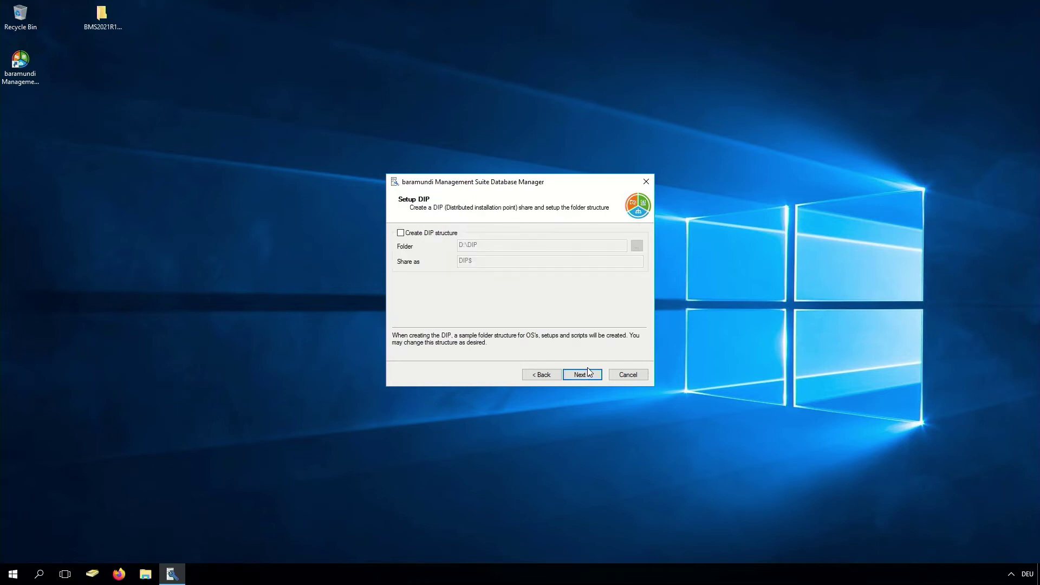
Enable DIP structure creation at D:\DIP shared as DIP$
left_click(439, 234)
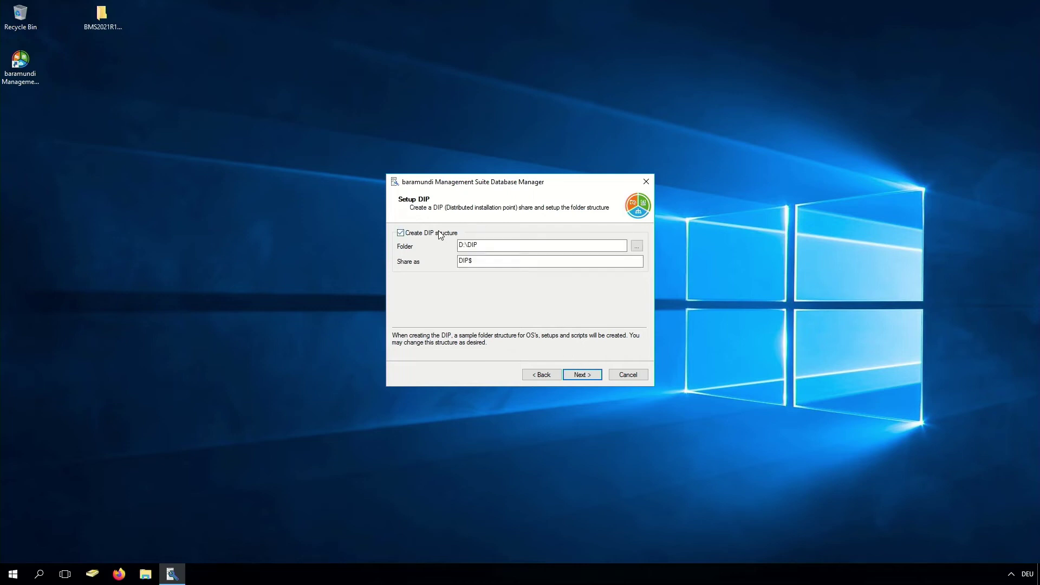
left_click_drag(458, 247, 465, 248)
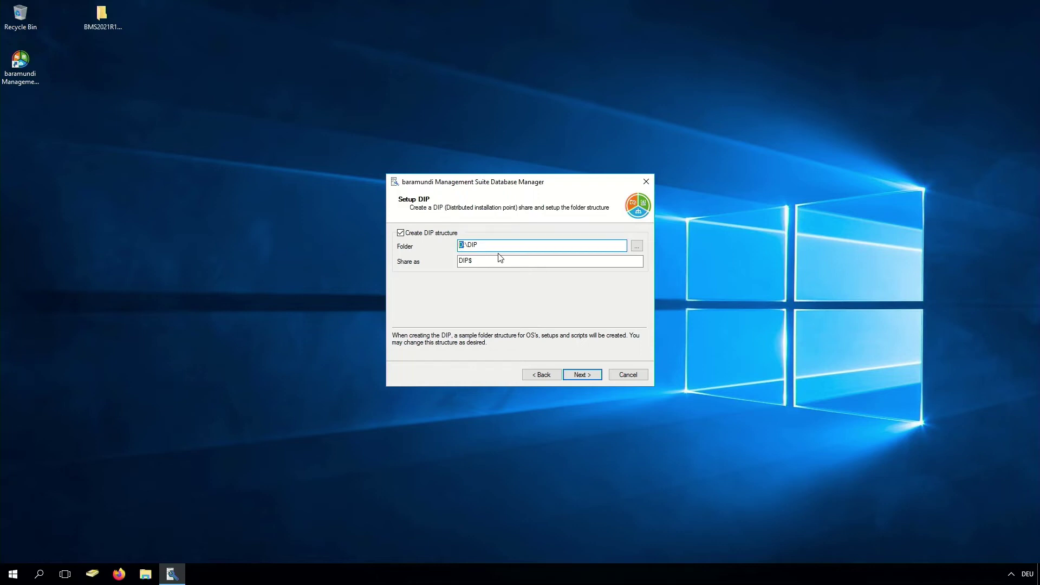
left_click(581, 374)
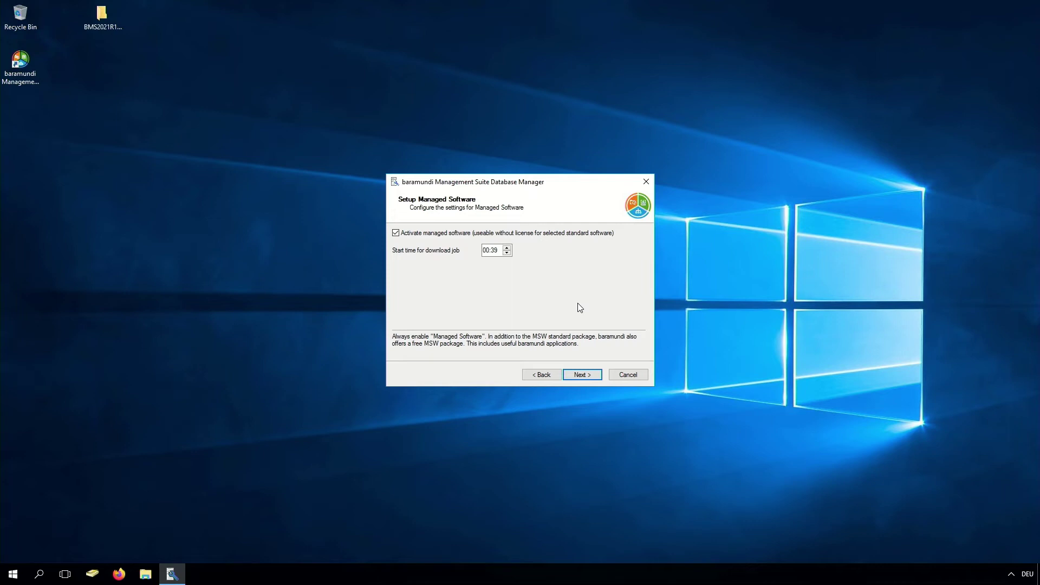
Accept Managed Software and Compliance defaults, keeping patches on Download on demand with Manual release
left_click(580, 376)
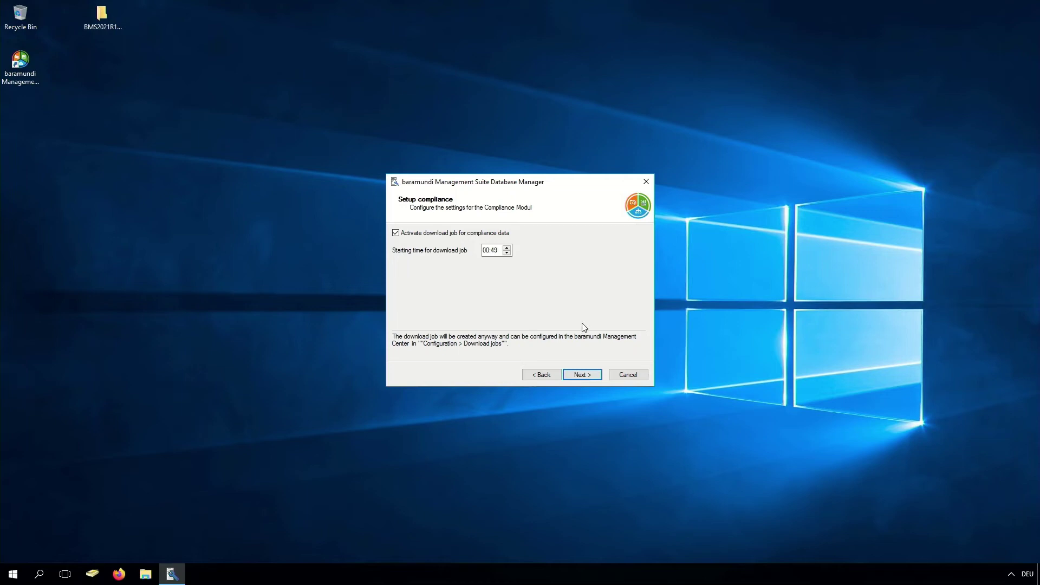
left_click(582, 374)
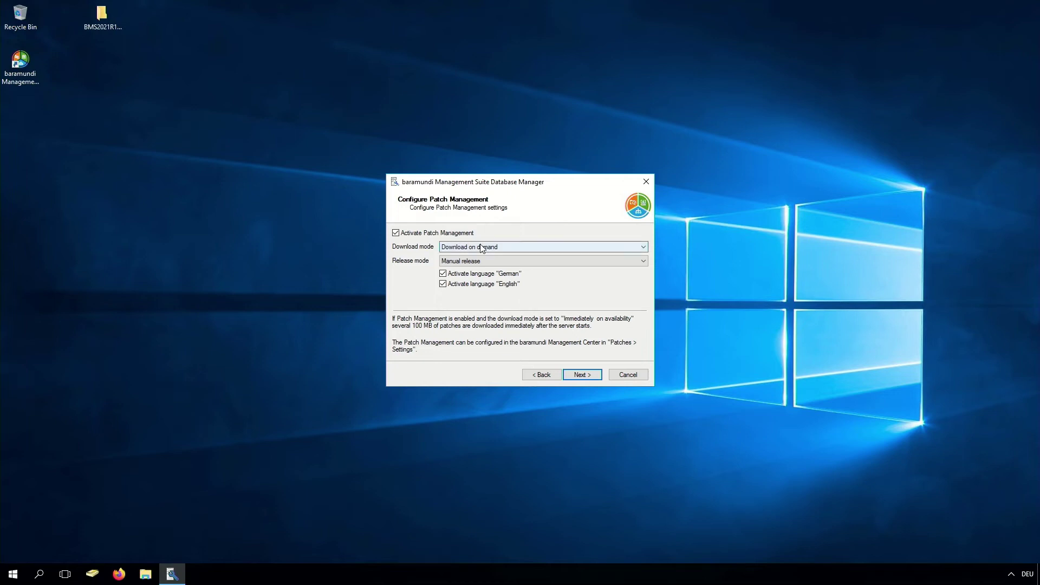
left_click(482, 248)
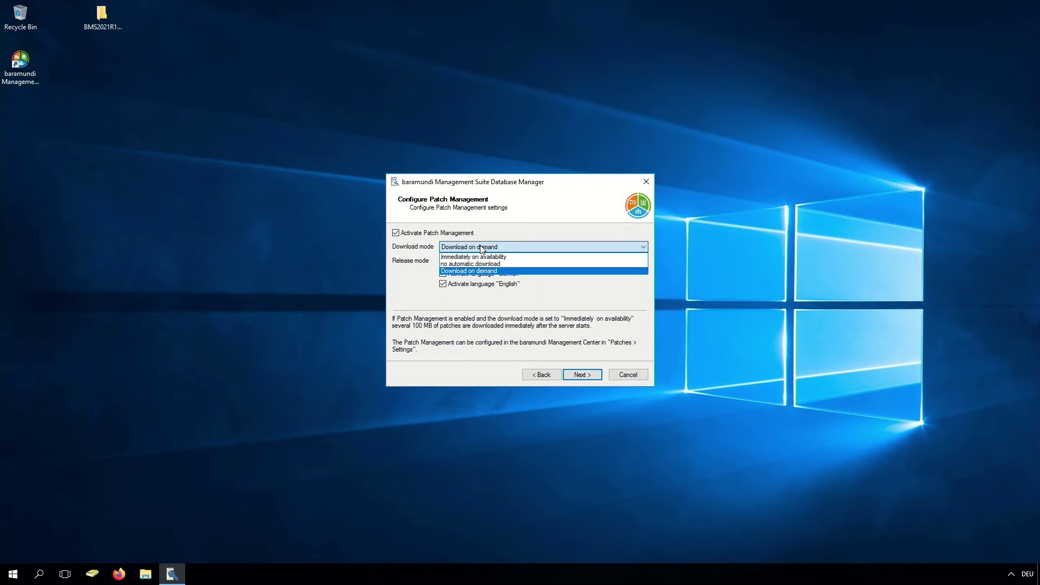
left_click(481, 248)
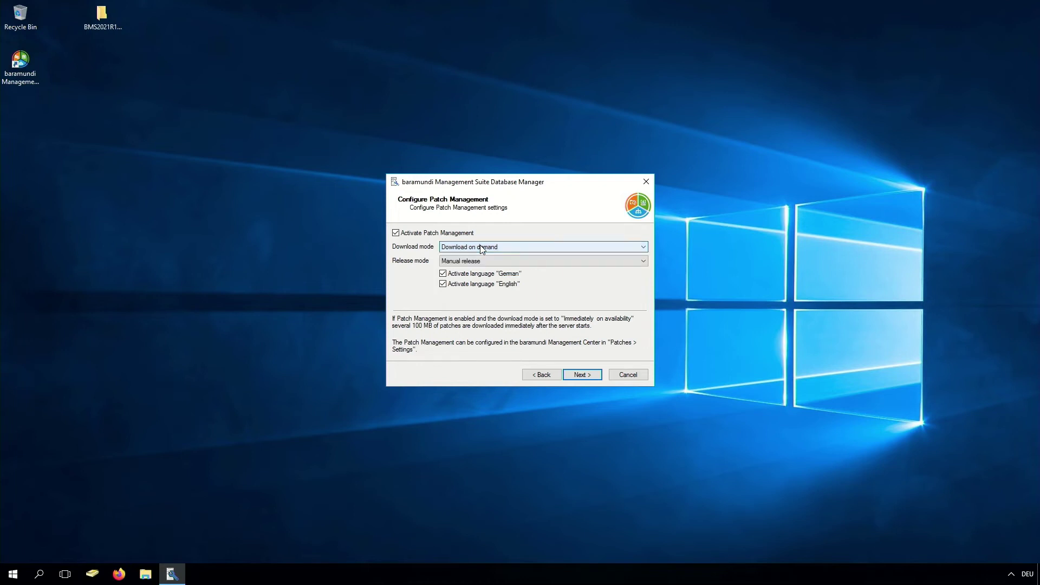
left_click(478, 261)
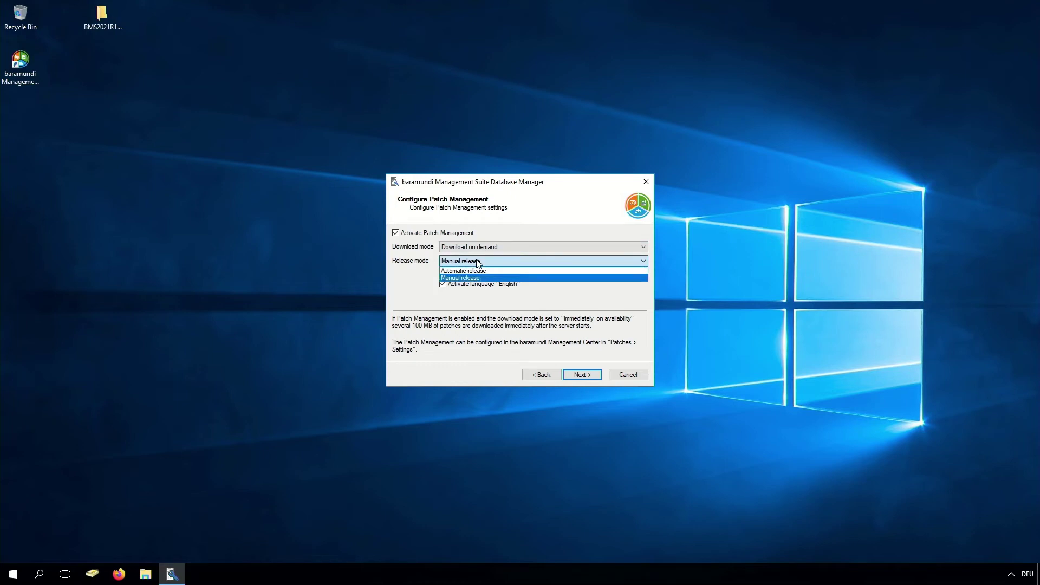
left_click(478, 262)
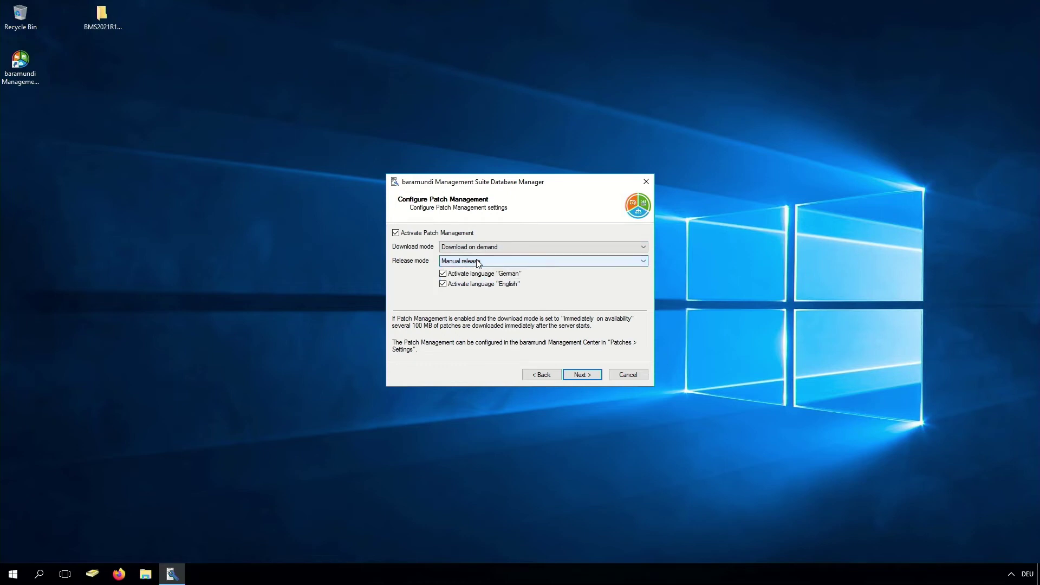
left_click(572, 375)
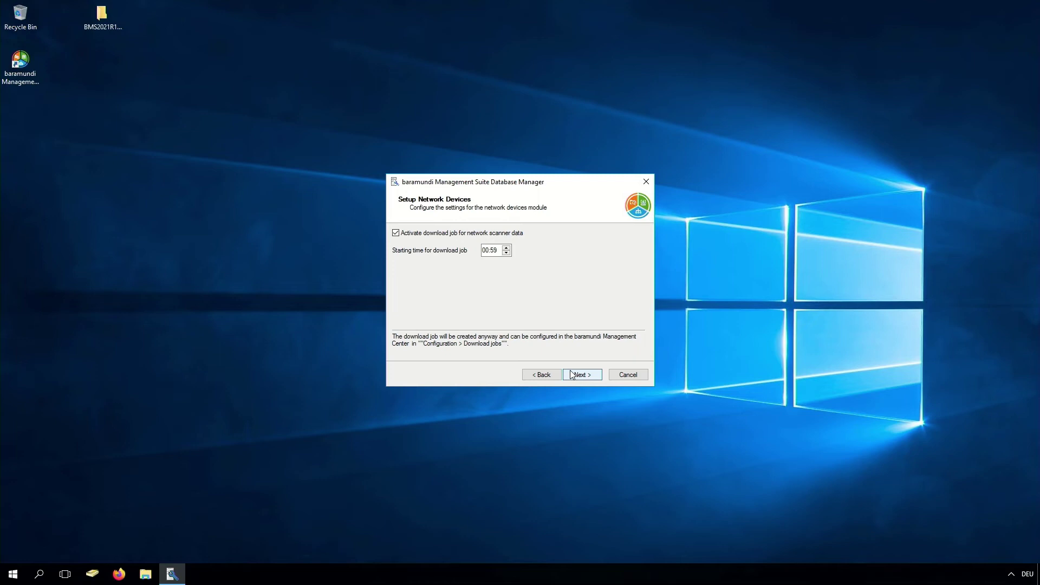
Accept network devices, maintenance and server options, then create and activate the bms database
left_click(572, 375)
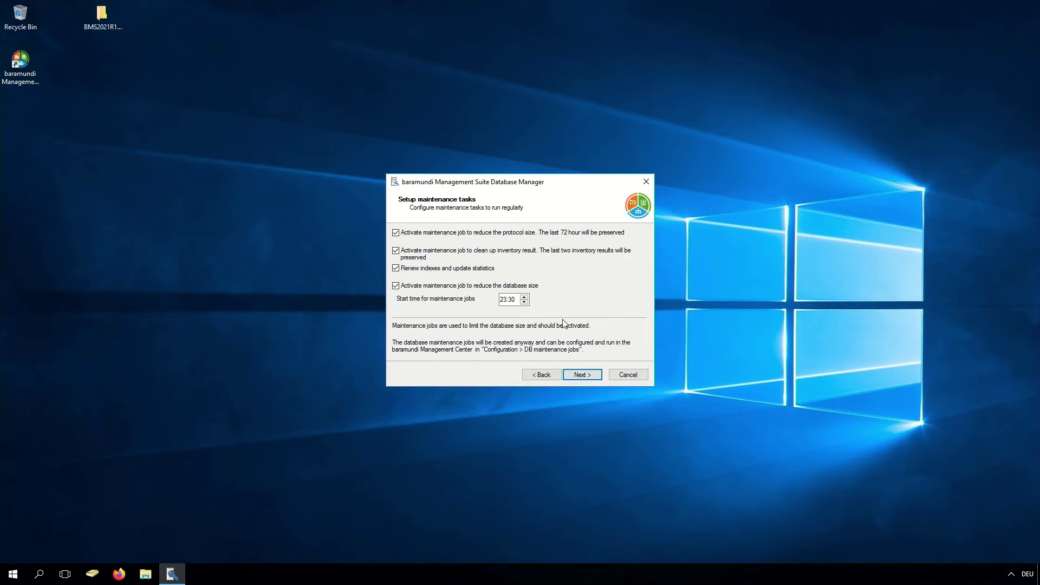
left_click(573, 375)
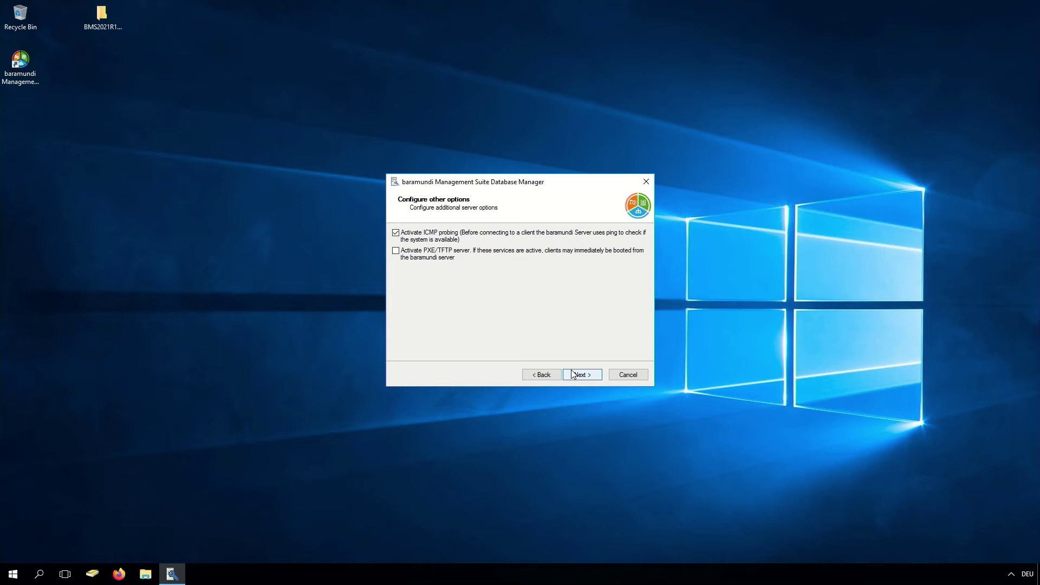
left_click(573, 375)
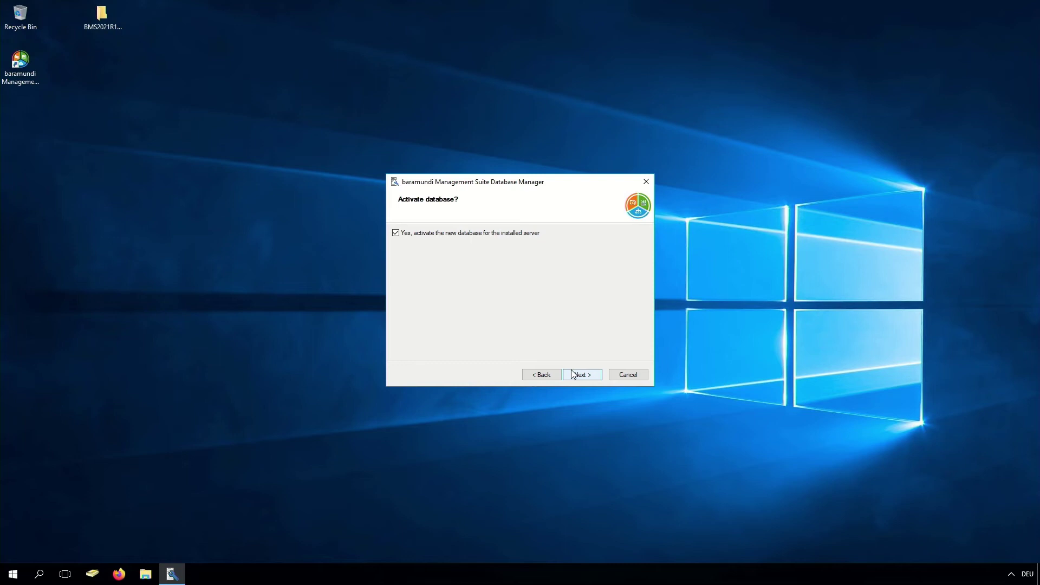
left_click(575, 374)
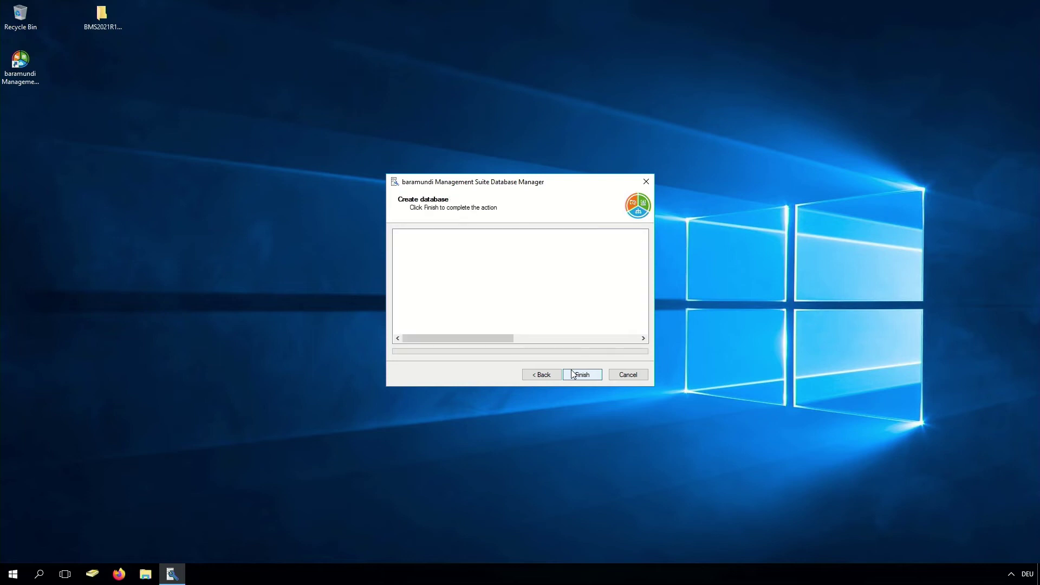
left_click(572, 371)
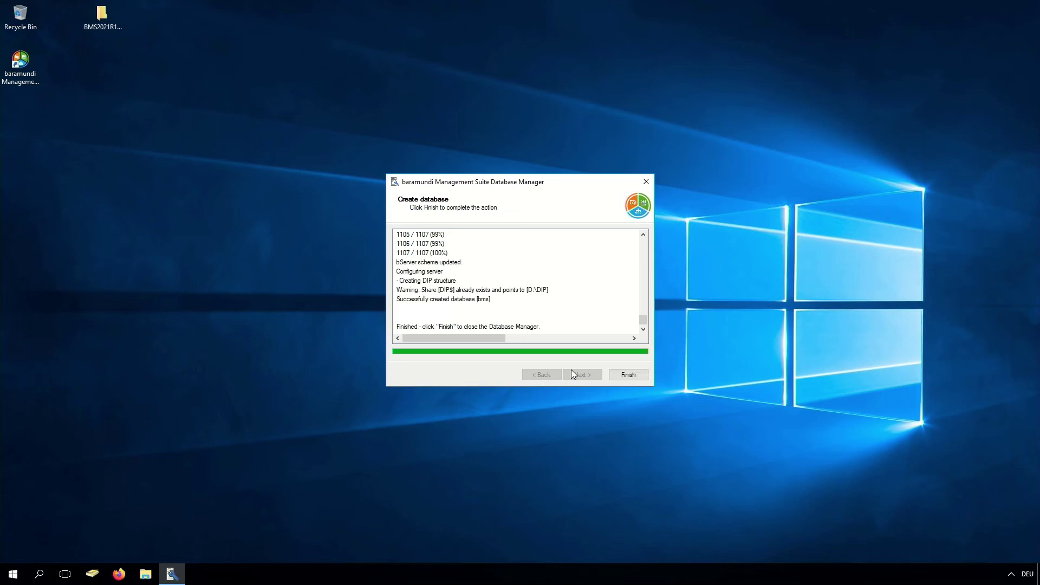
Close the Database Manager and launch baramundi Management Center from the desktop
left_click(620, 376)
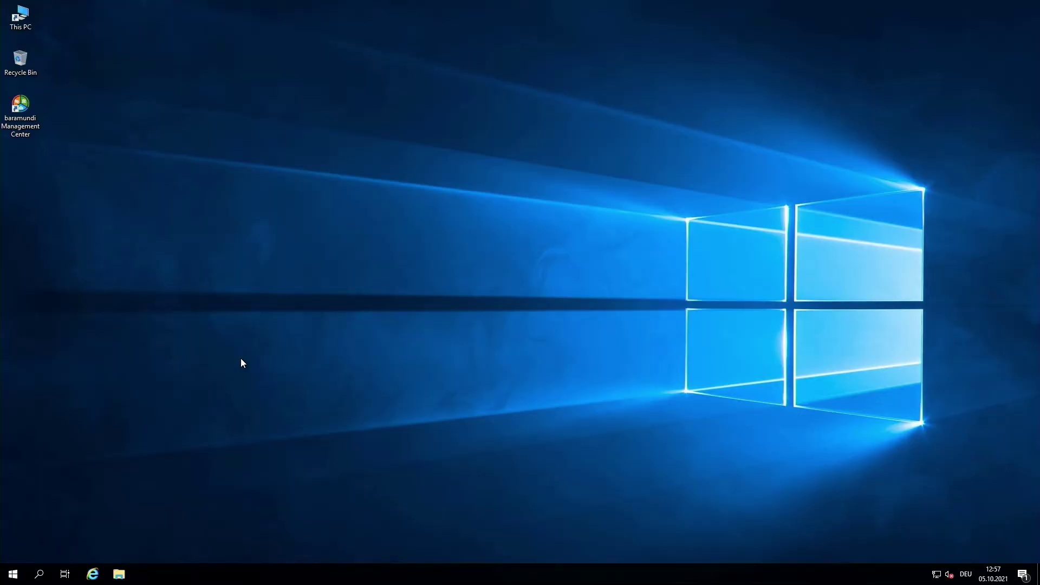
double_click(31, 120)
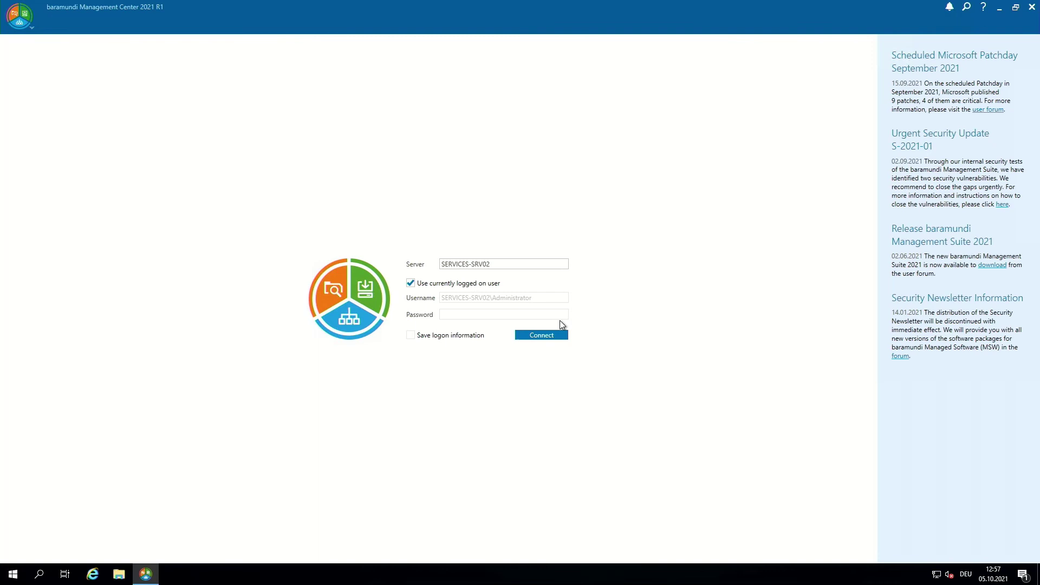
Connect to SERVICES-SRV02, dismiss the maintenance-mode notice and go to Configuration
left_click(553, 334)
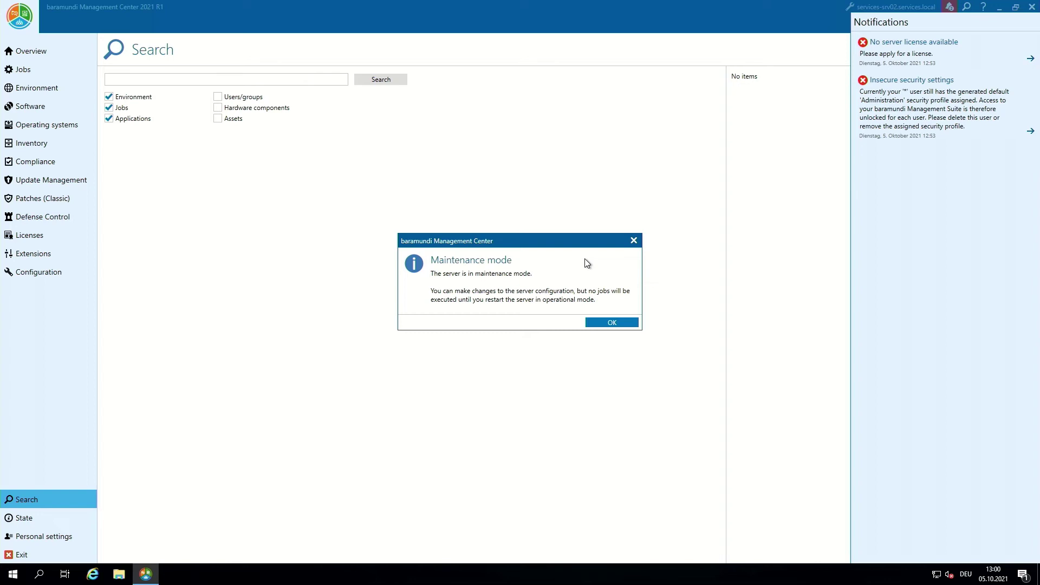
left_click(602, 323)
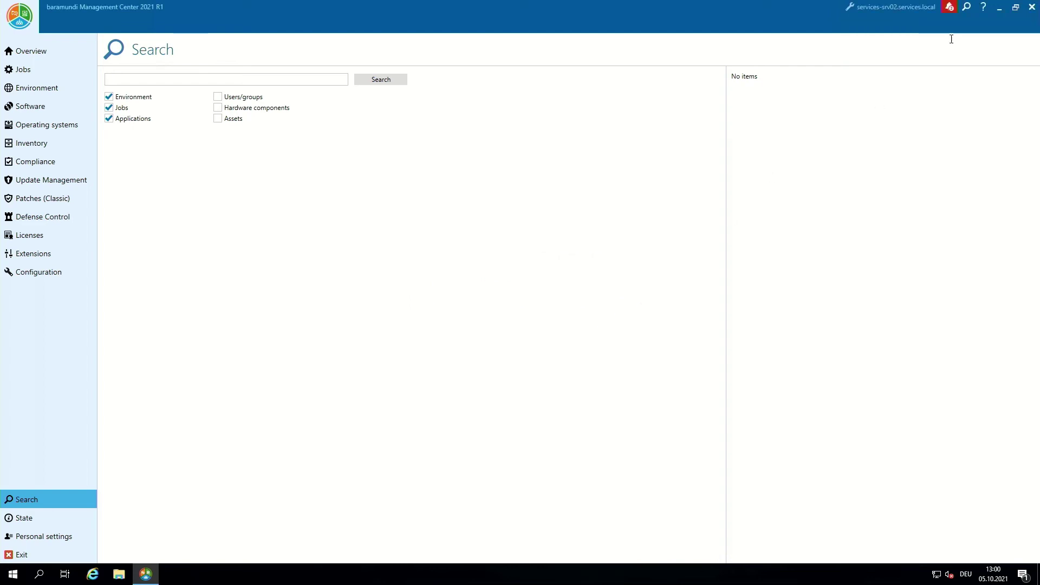
left_click(54, 272)
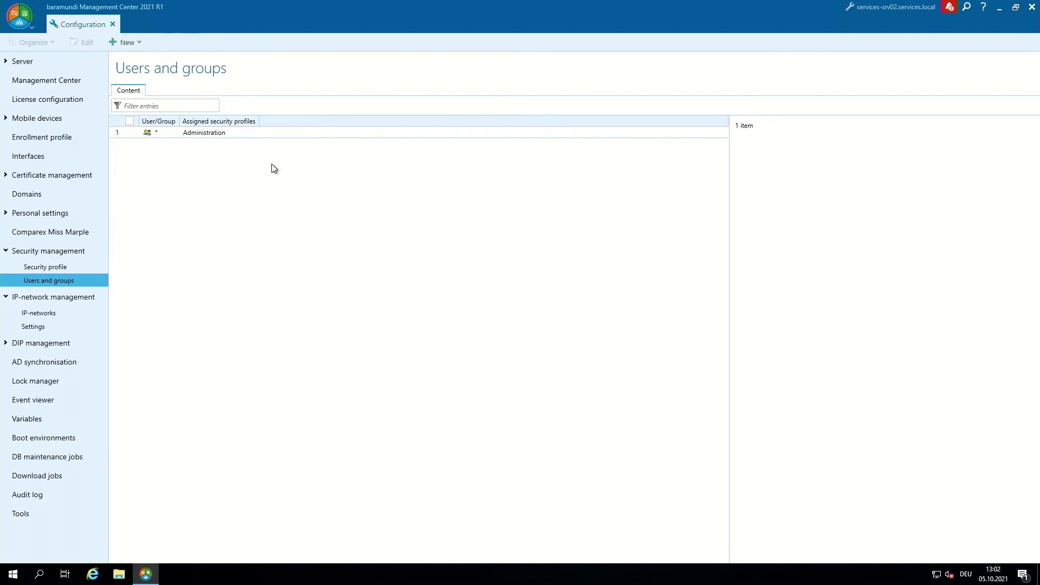
Delete the '*' Administration entry from Users and groups and acknowledge the restart notice
left_click(161, 134)
right_click(162, 134)
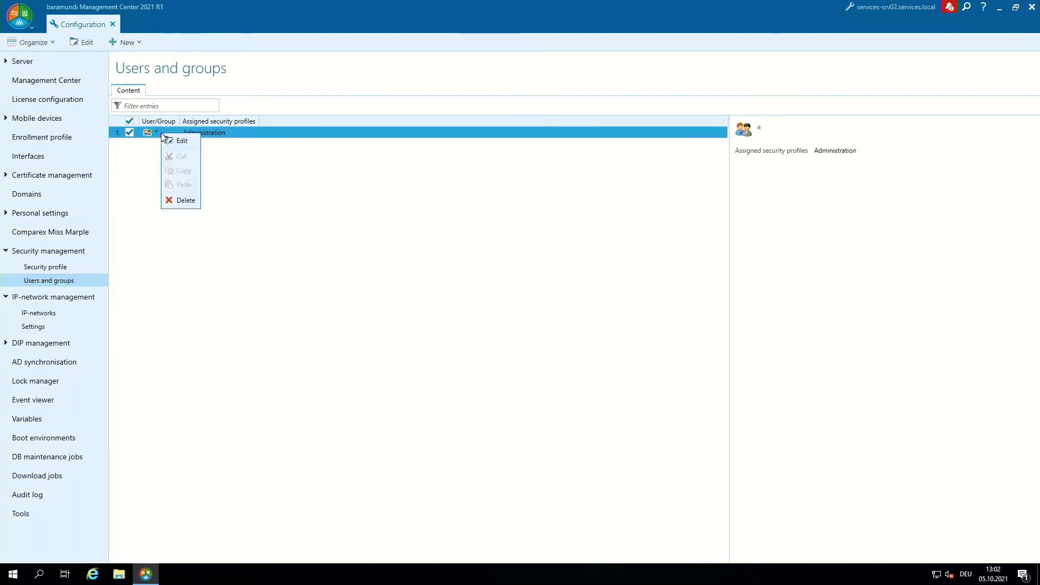
left_click(186, 200)
left_click(520, 325)
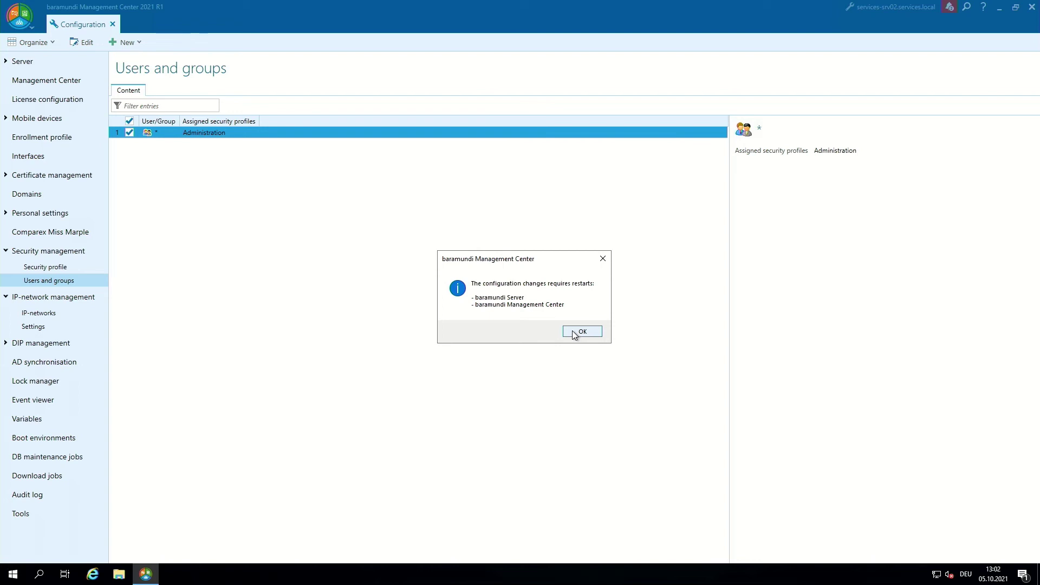
left_click(575, 333)
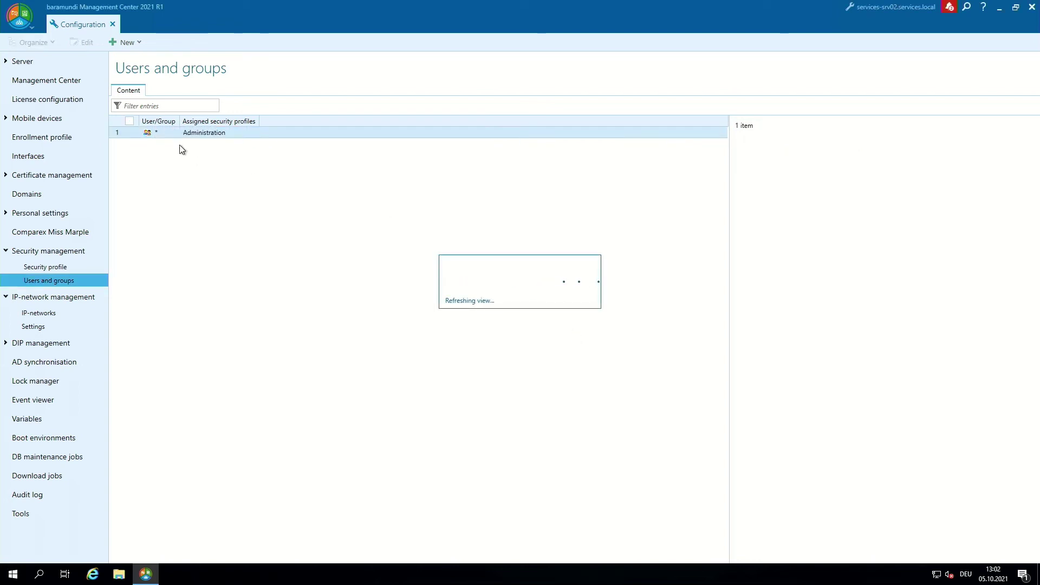
right_click(161, 139)
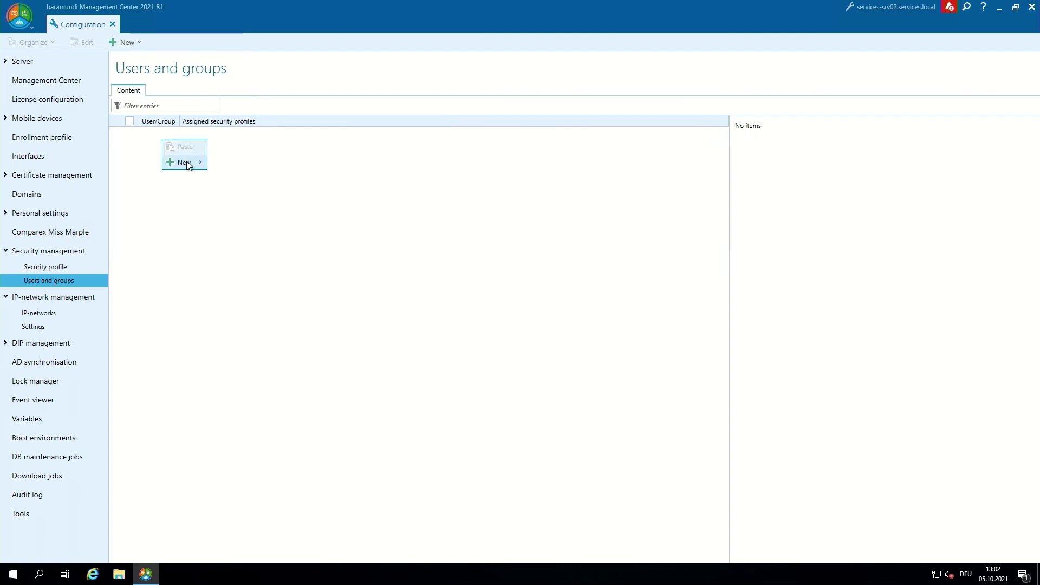
Add the domain 'admins' account as a new Windows user or group
mouse_move(186, 160)
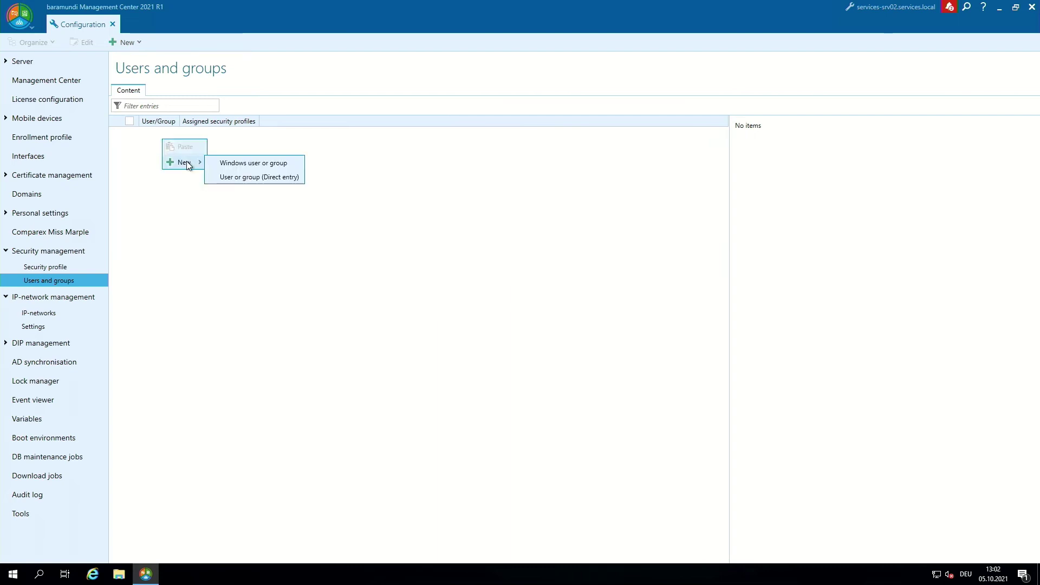
left_click(247, 166)
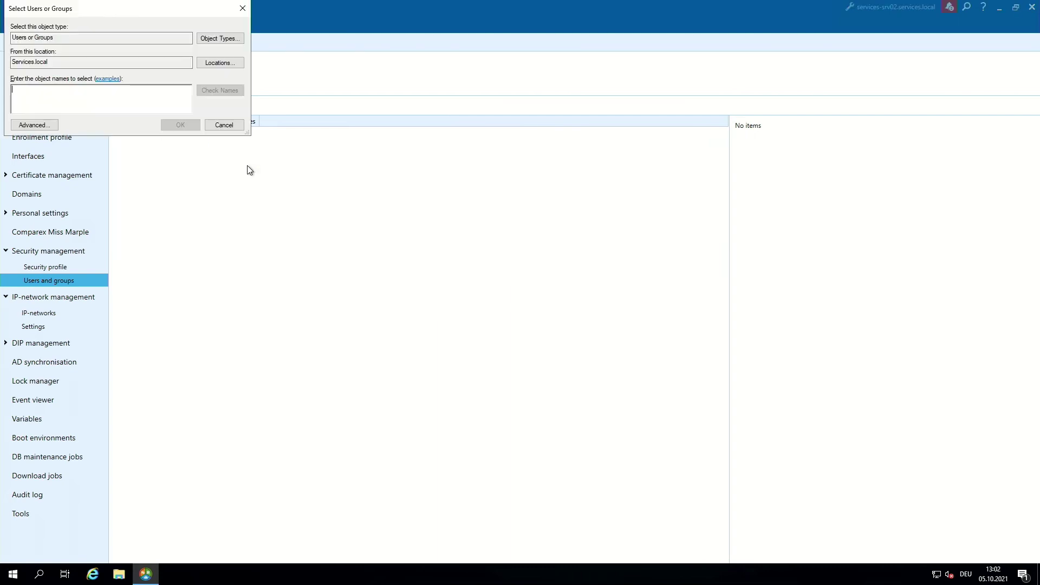
type("admins")
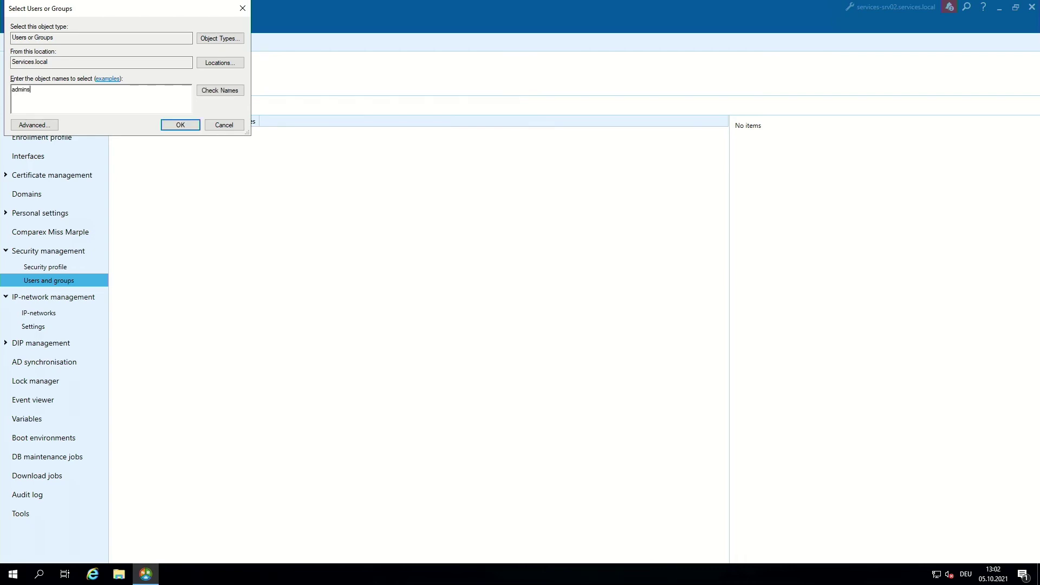
left_click(233, 90)
left_click(186, 125)
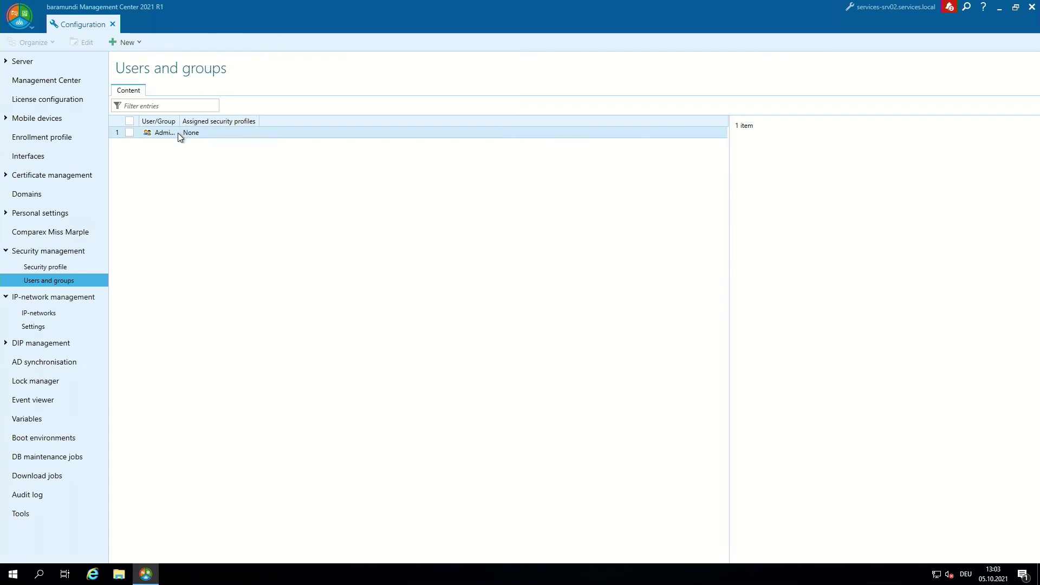
Assign the Administration security profile to the new account and acknowledge the restart notice
right_click(178, 132)
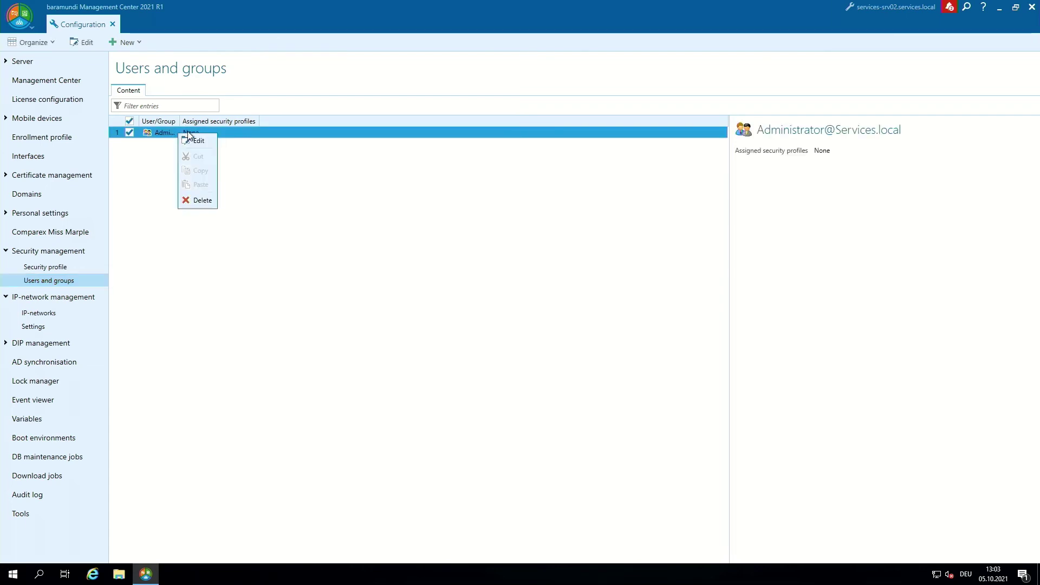
left_click(197, 141)
left_click(430, 230)
left_click(602, 394)
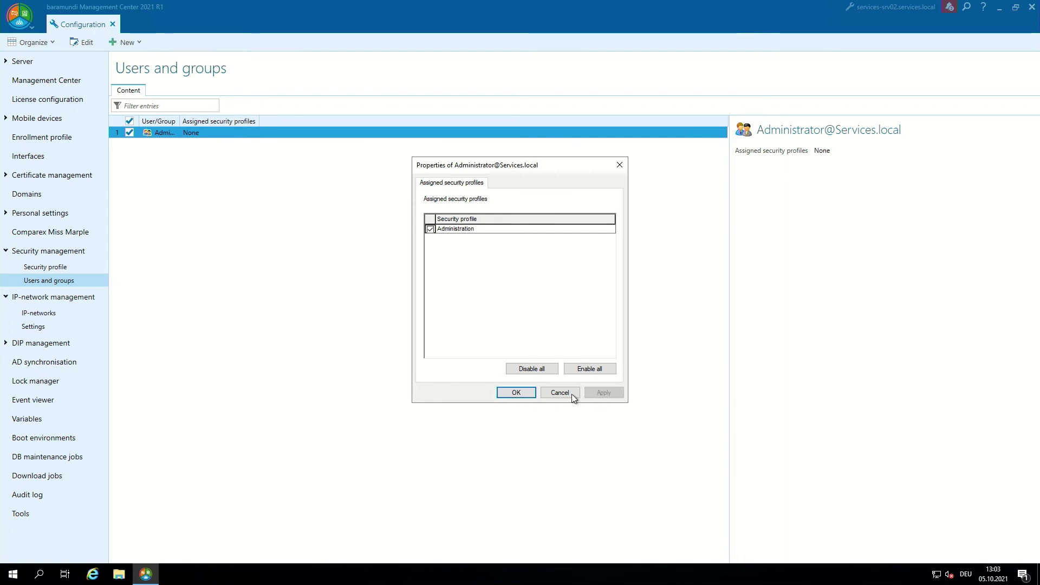
left_click(516, 393)
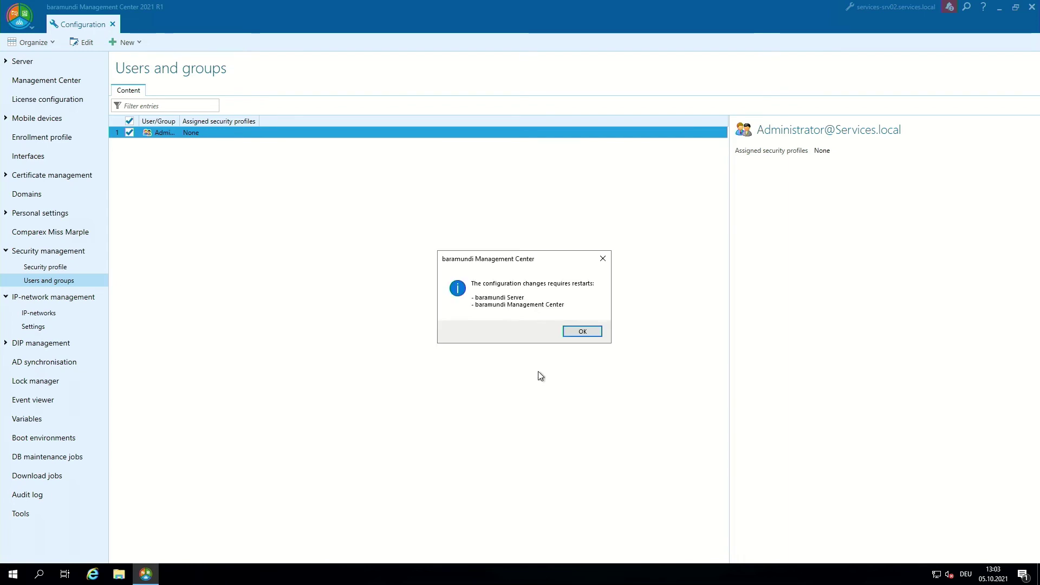
left_click(582, 331)
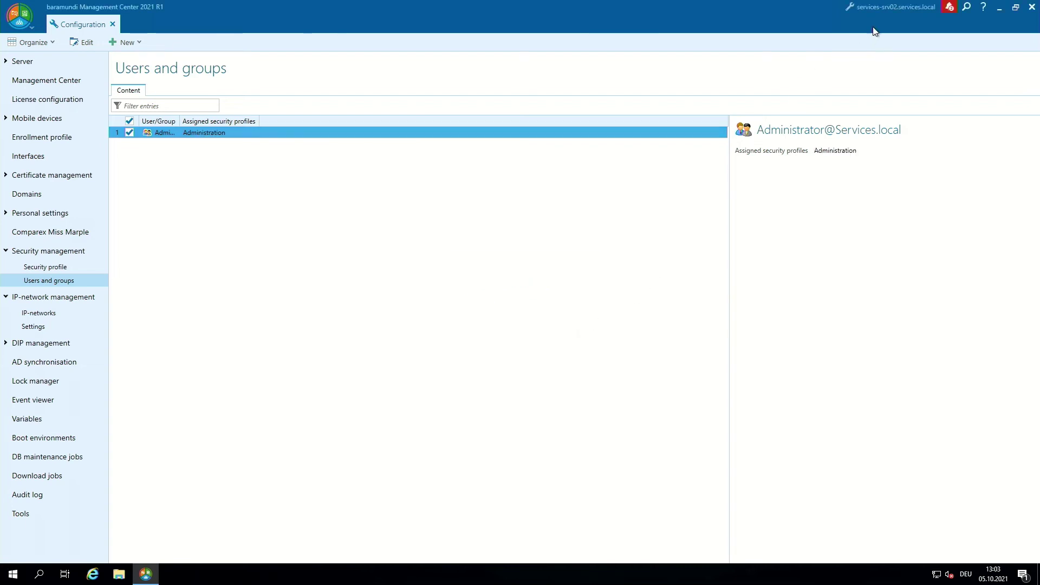
Restart the server in maintenance mode, then close and relaunch Management Center
mouse_move(879, 14)
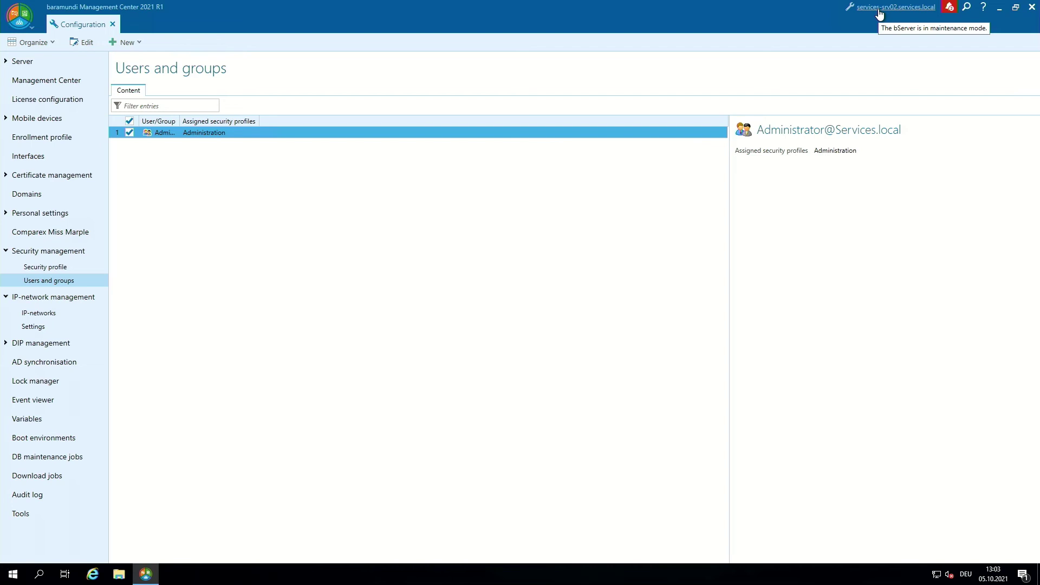
left_click(879, 14)
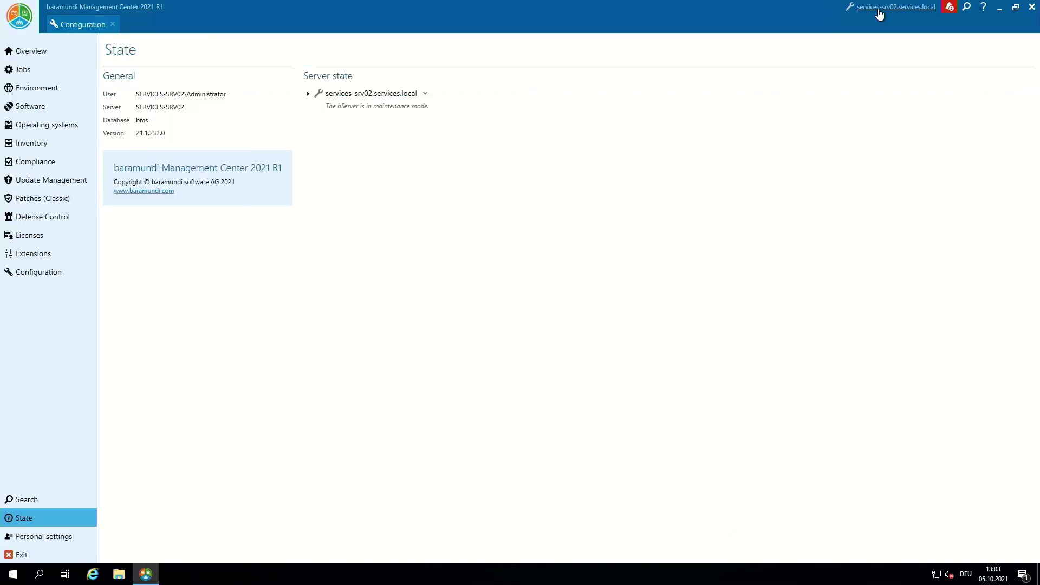
left_click(425, 94)
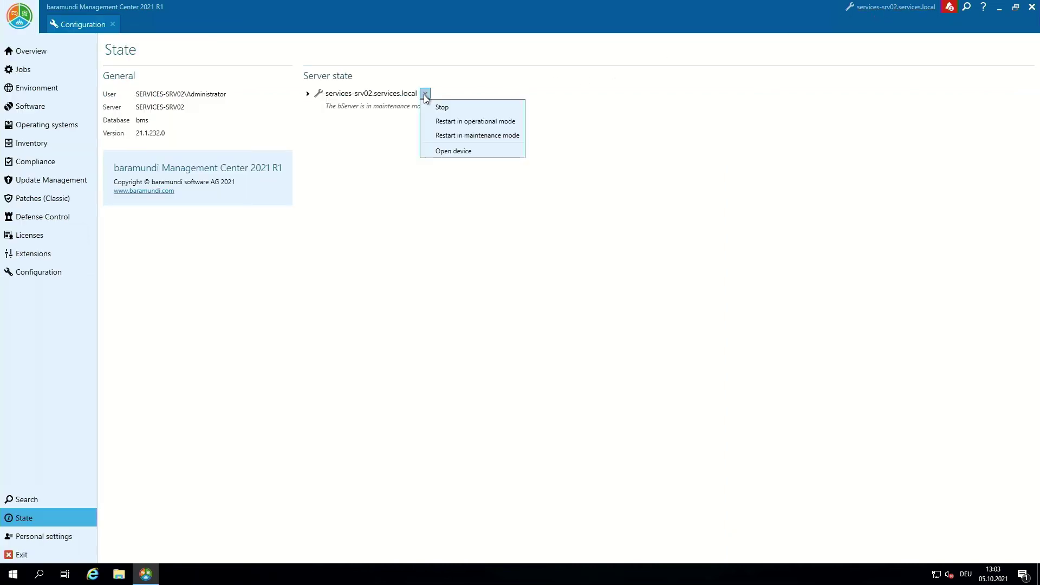
left_click(477, 136)
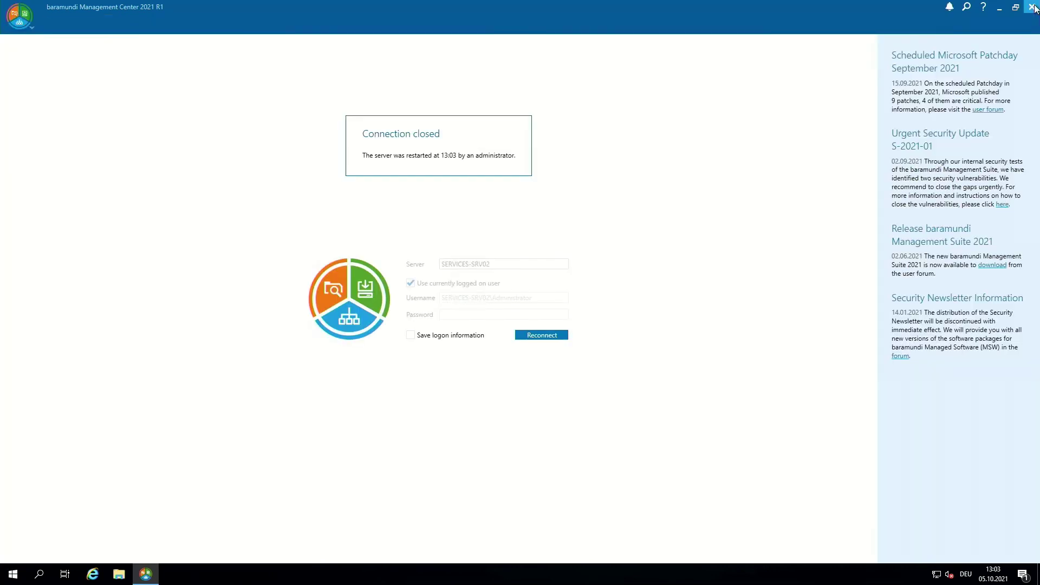
left_click(1035, 9)
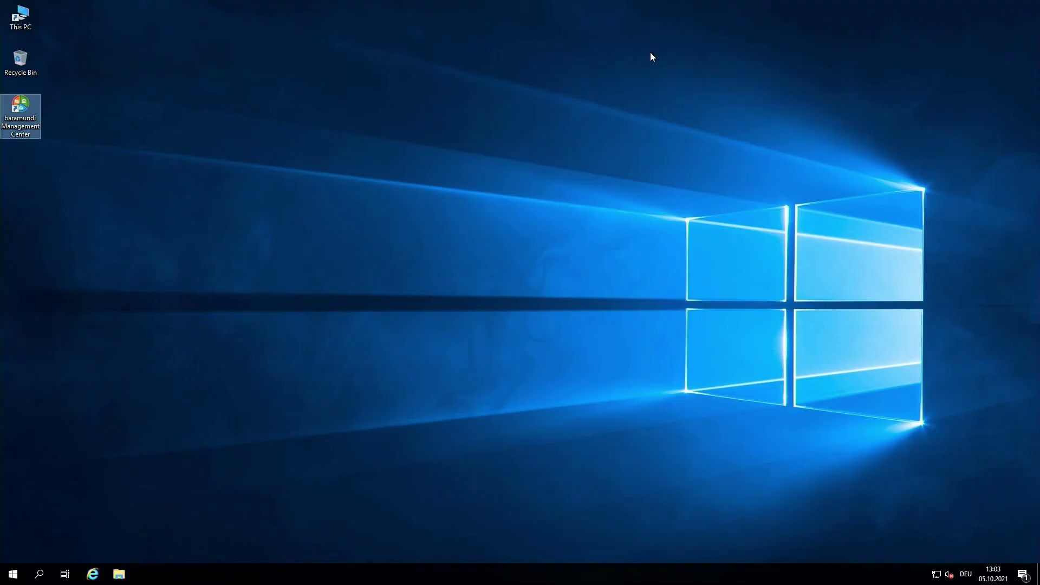
double_click(33, 108)
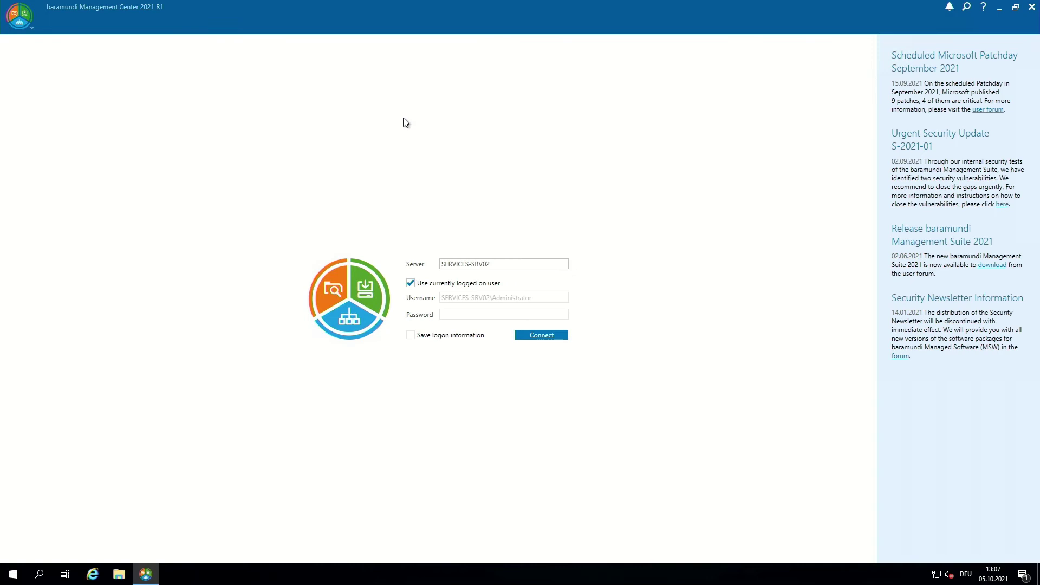
Log in with explicit domain Administrator credentials instead of the current user, then dismiss the maintenance-mode notice
left_click(410, 283)
left_click_drag(541, 298, 400, 293)
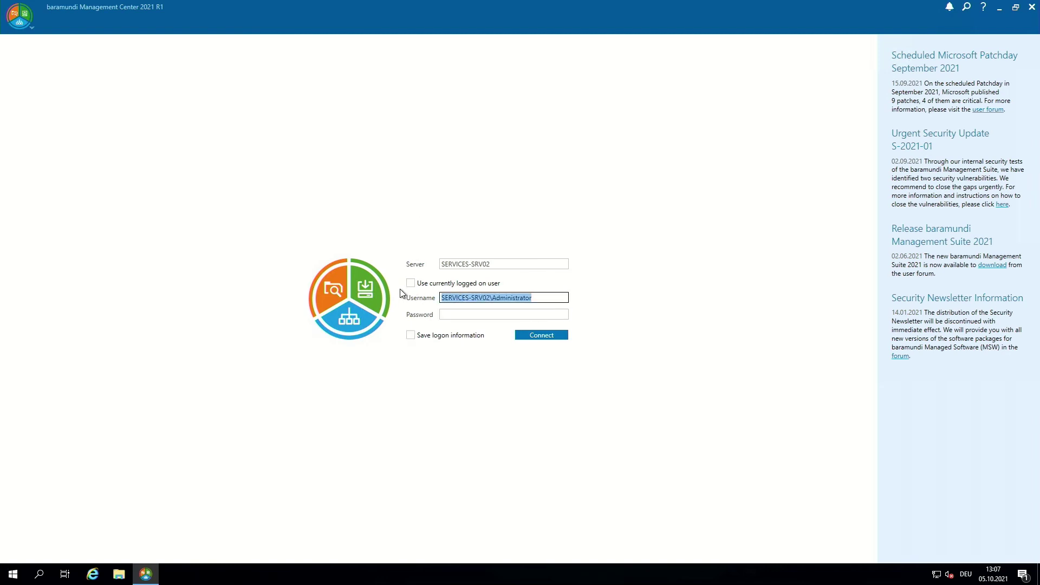
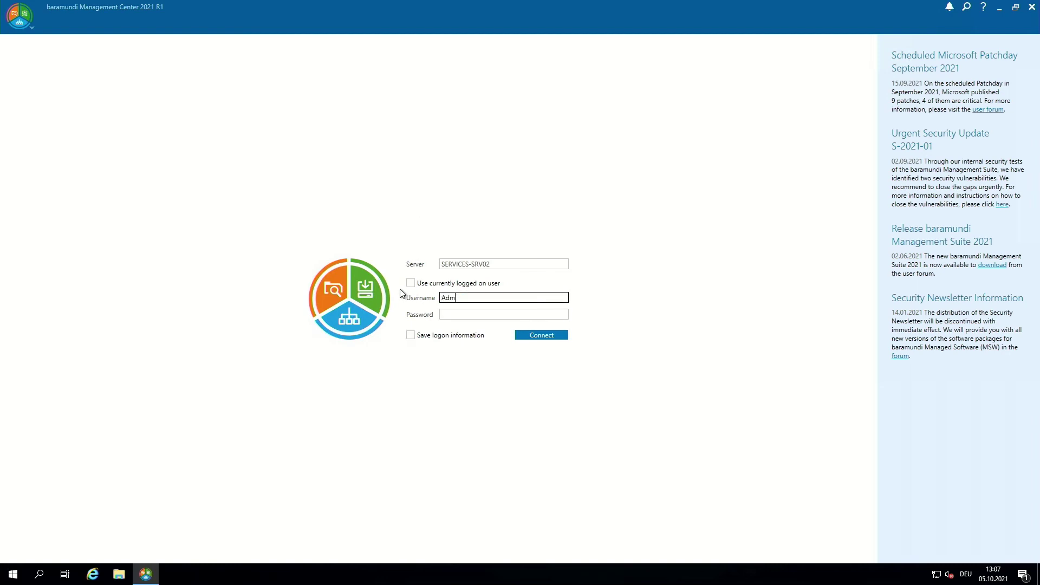
key("Tab")
type("****")
key("Return")
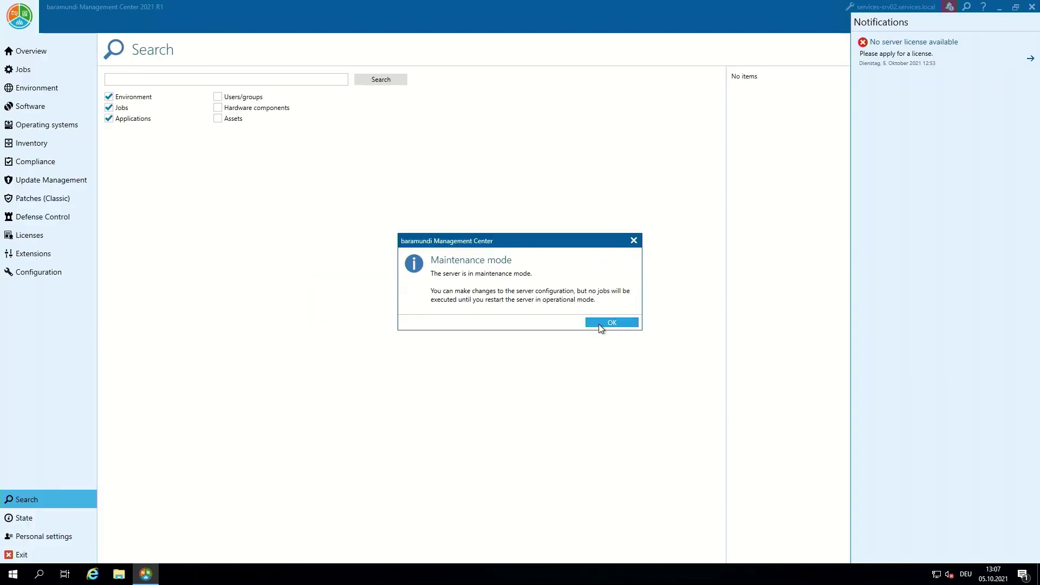
left_click(599, 324)
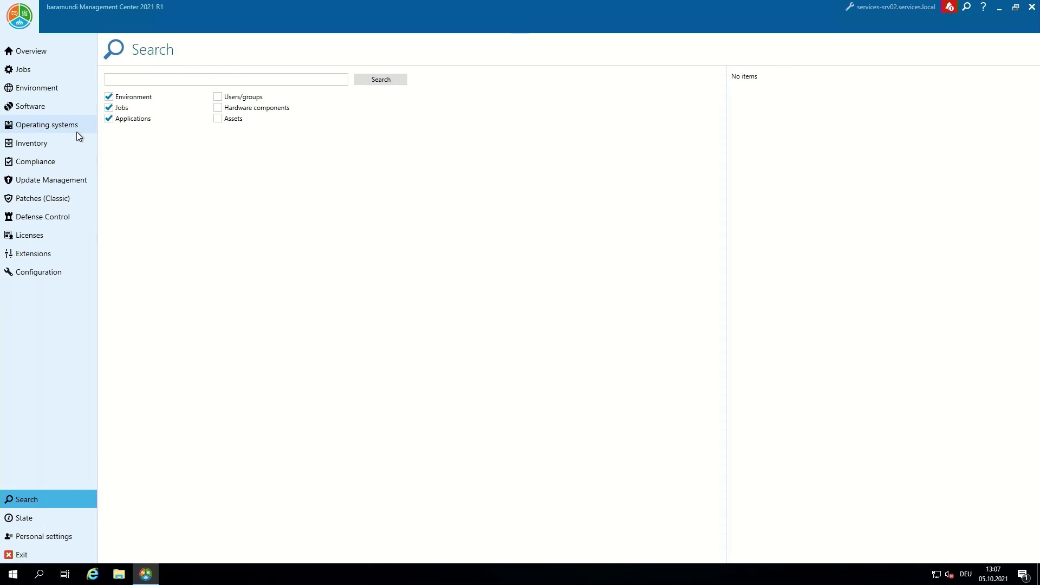
Activate the 30-day evaluation license under License configuration and acknowledge the success message
left_click(54, 272)
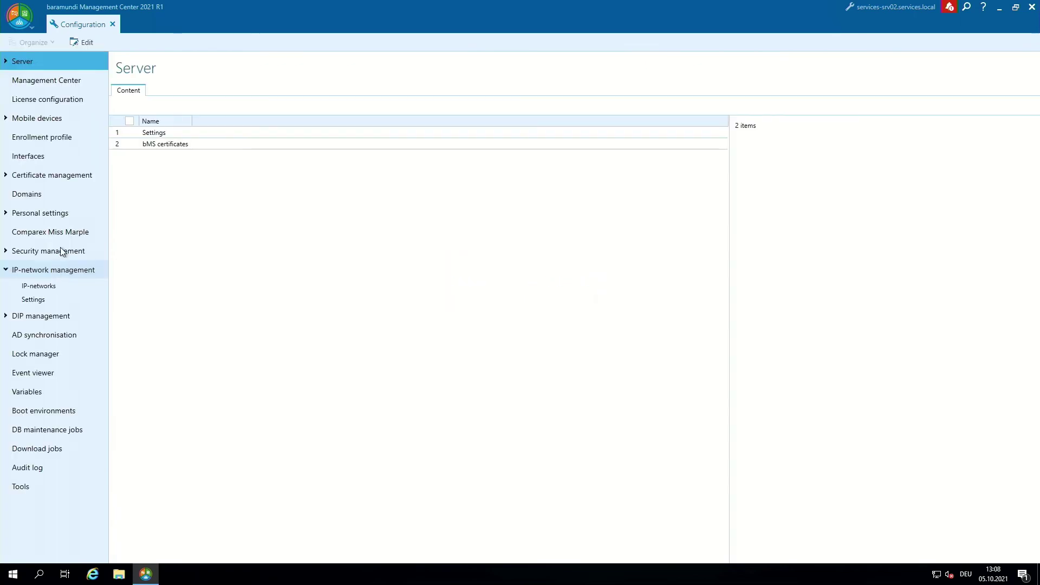
left_click(60, 104)
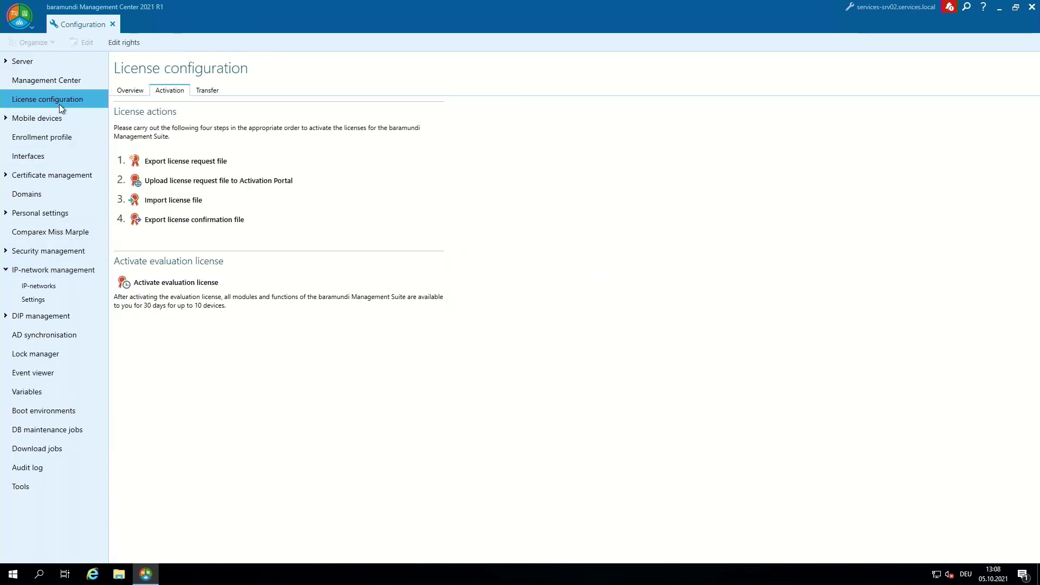
left_click(165, 283)
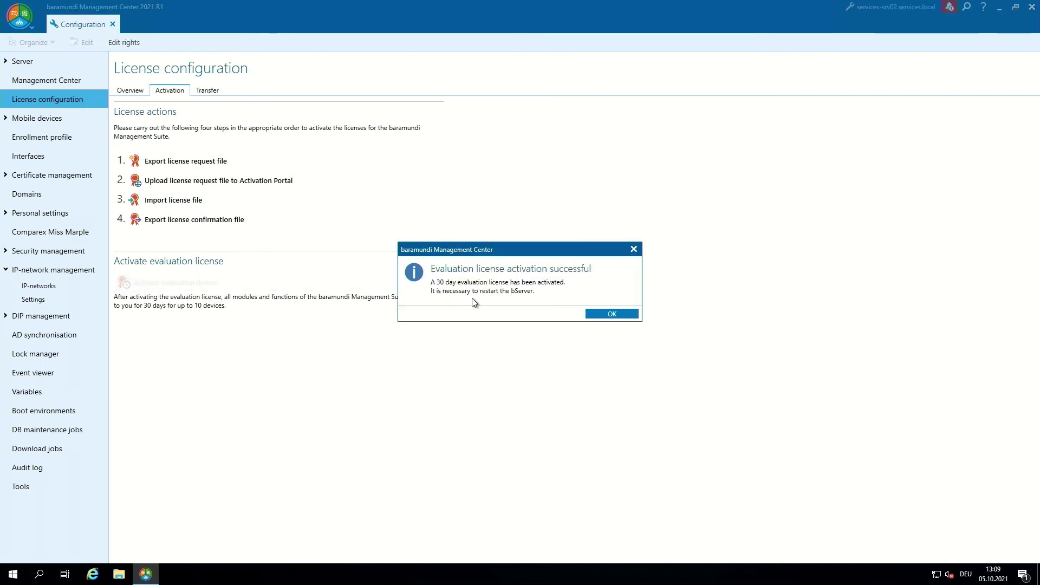
left_click(598, 315)
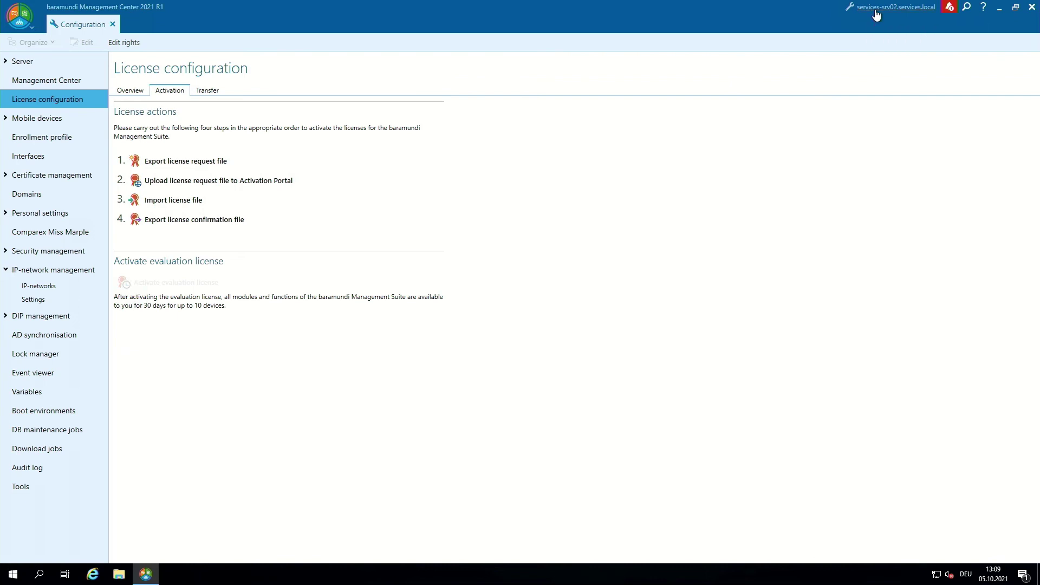
left_click(876, 11)
Restart the bServer in operational mode and close the disconnected Management Center
left_click(425, 94)
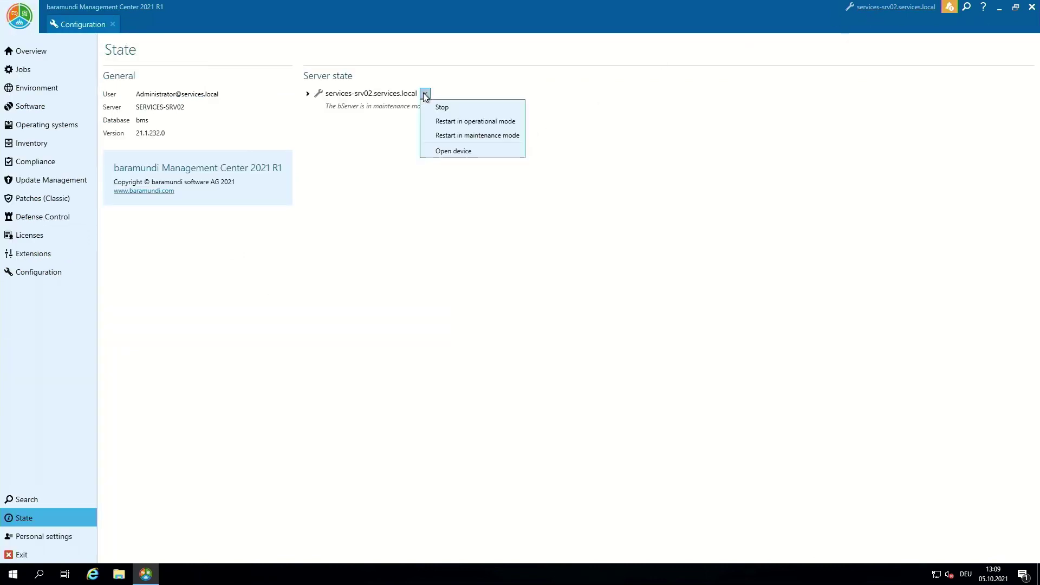
left_click(453, 120)
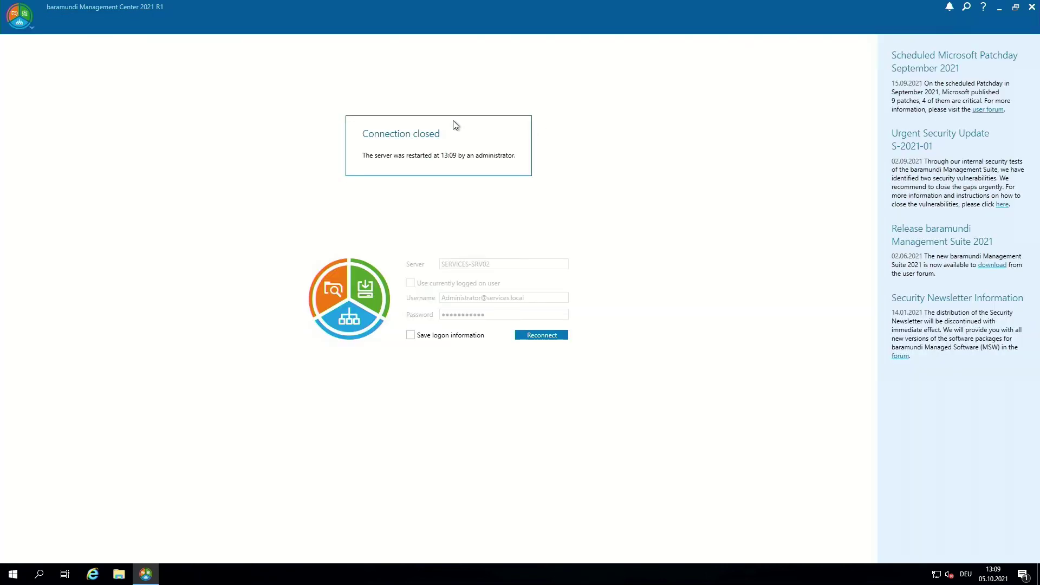
left_click(1033, 6)
Relaunch the Management Center, log back in, and go to Active directory synchronization
double_click(25, 116)
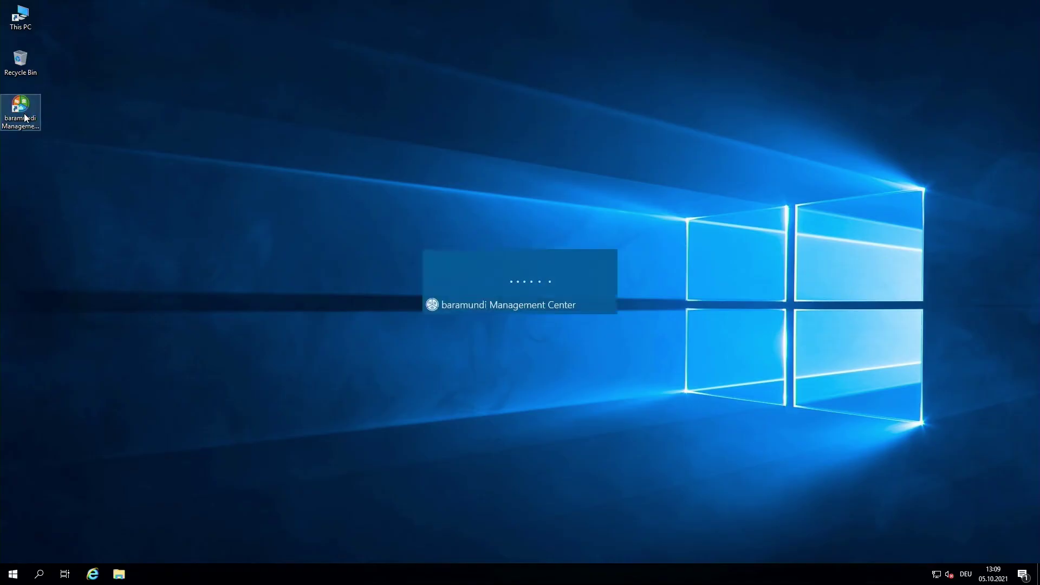
type("***********")
key("Return")
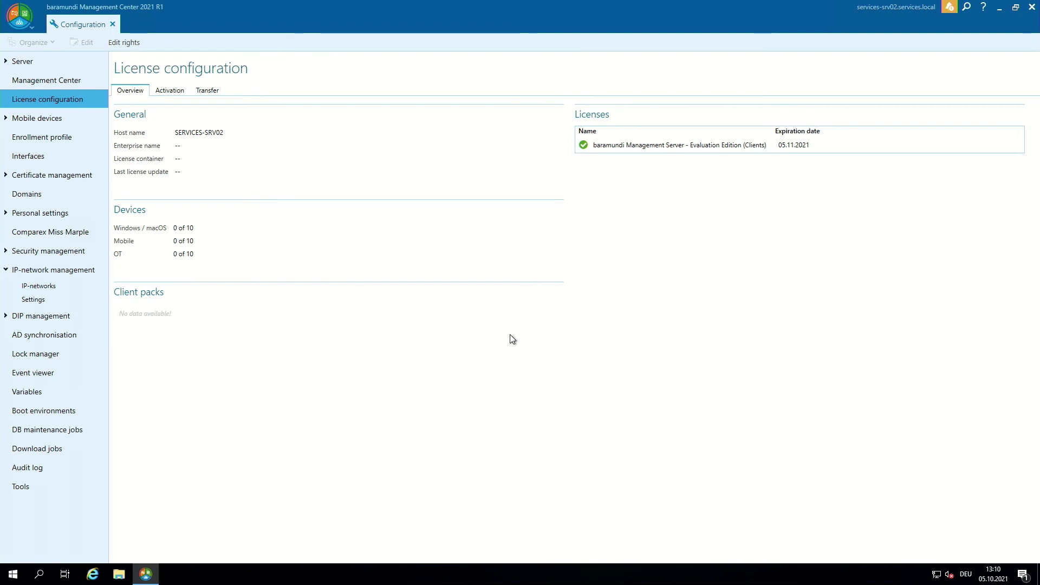
left_click(74, 337)
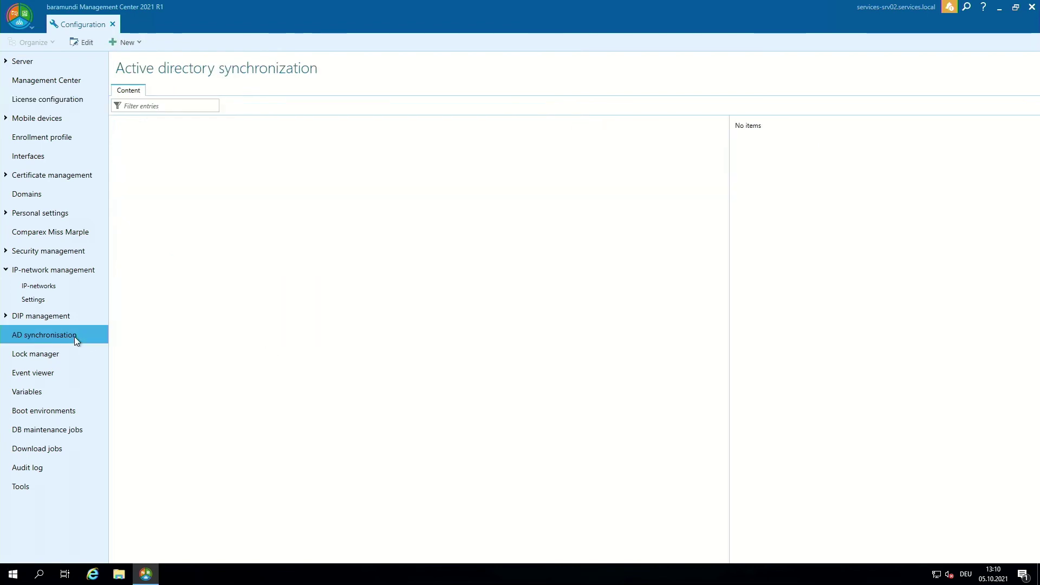
Create a new machine synchronization job named 'Machine Sync'
right_click(179, 172)
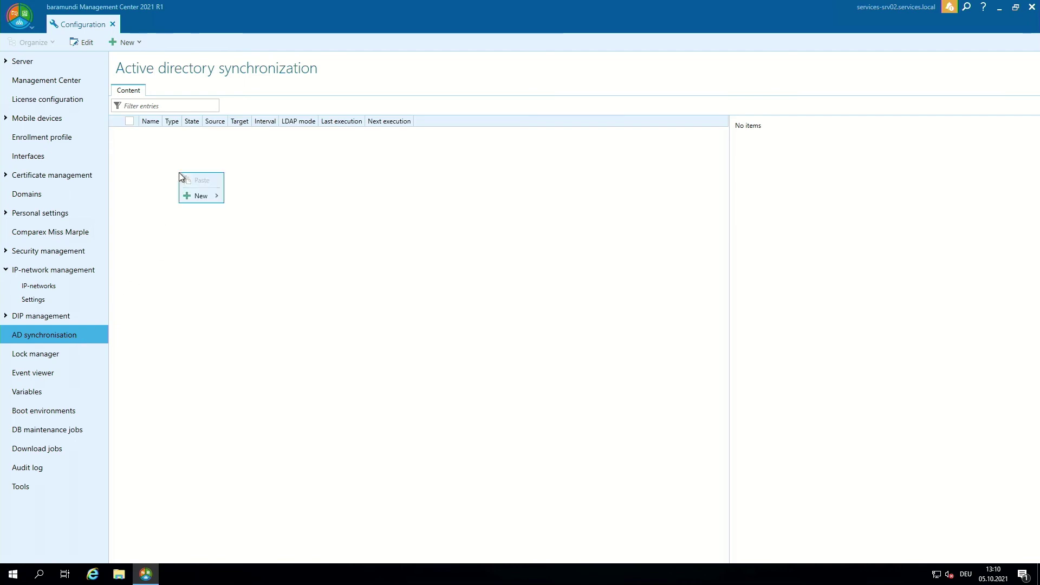
mouse_move(203, 196)
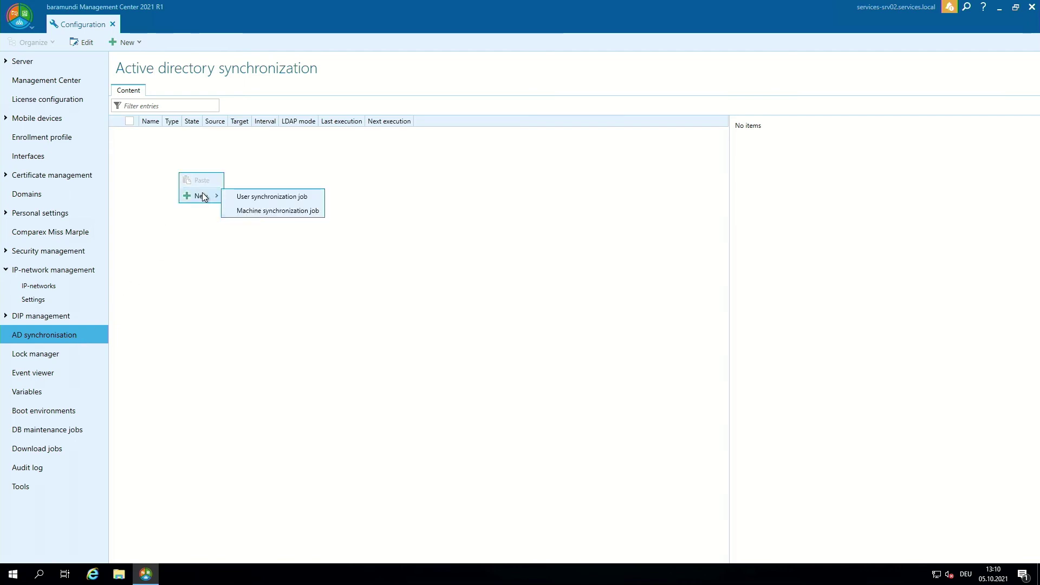
left_click(268, 214)
type("Machine Sync")
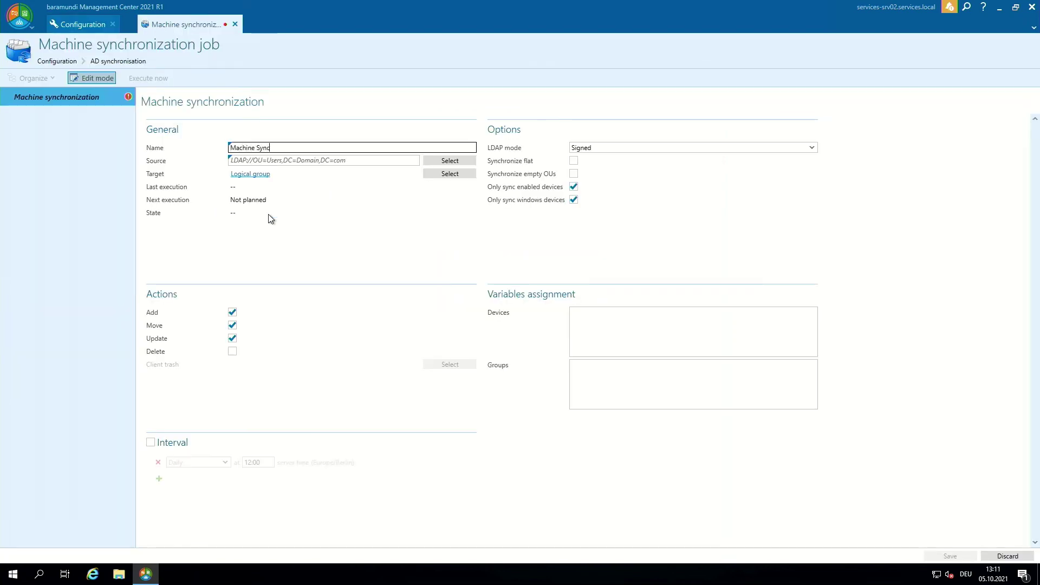
Set the job's source to the Computers container under the Services.local domain
left_click(323, 161)
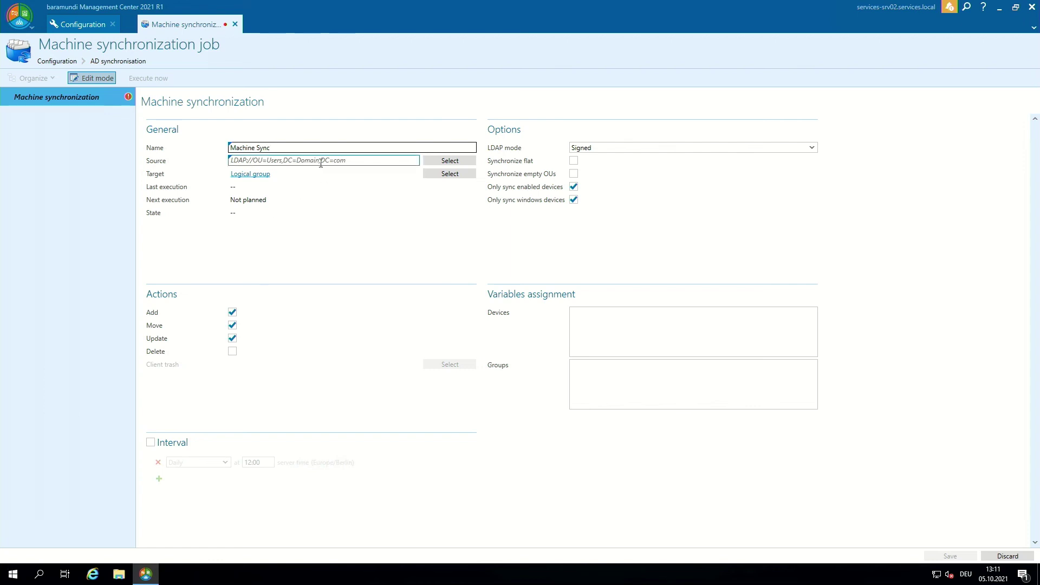
left_click(427, 163)
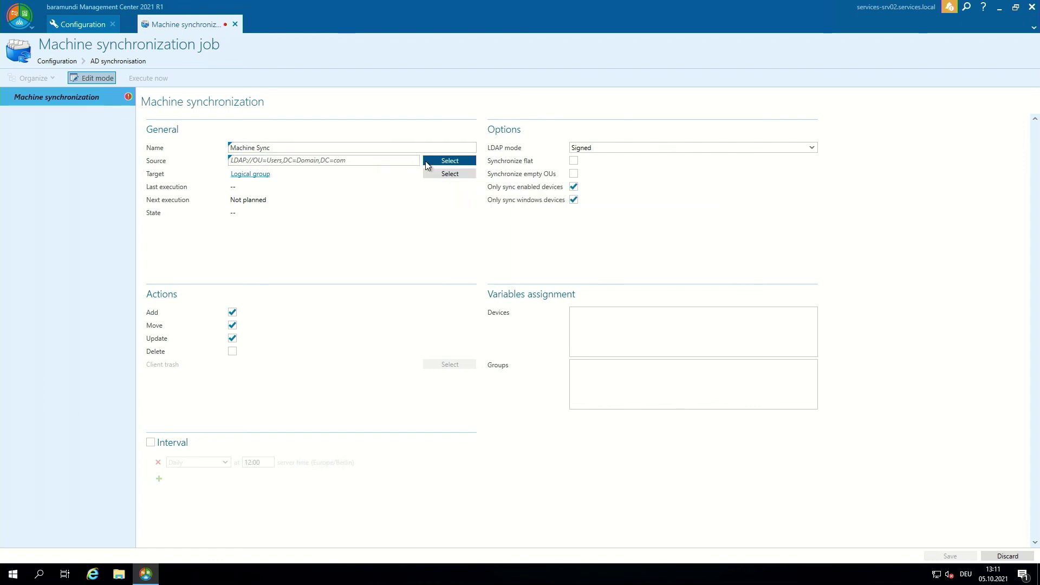
left_click(446, 249)
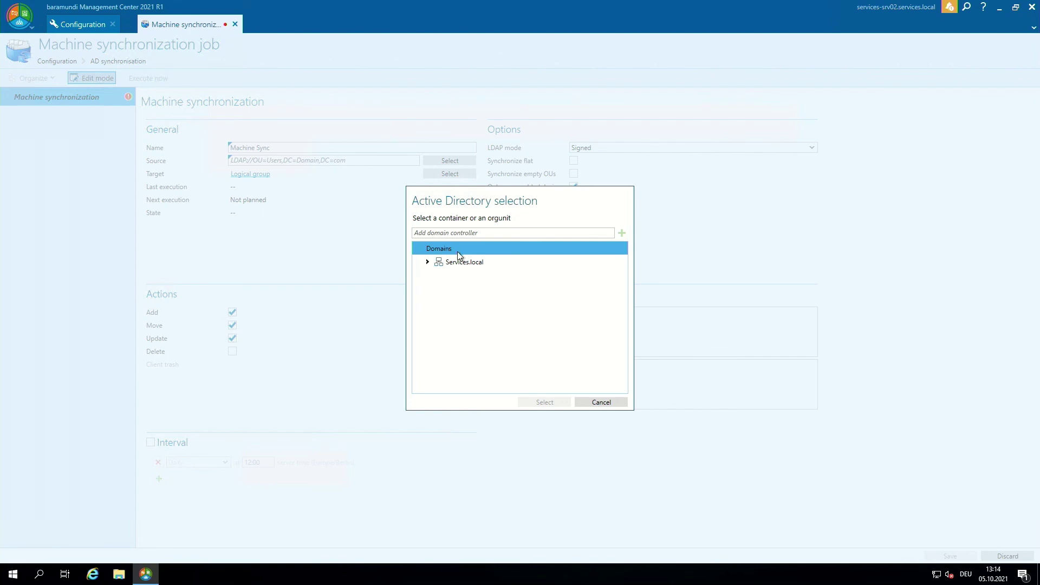
left_click(458, 262)
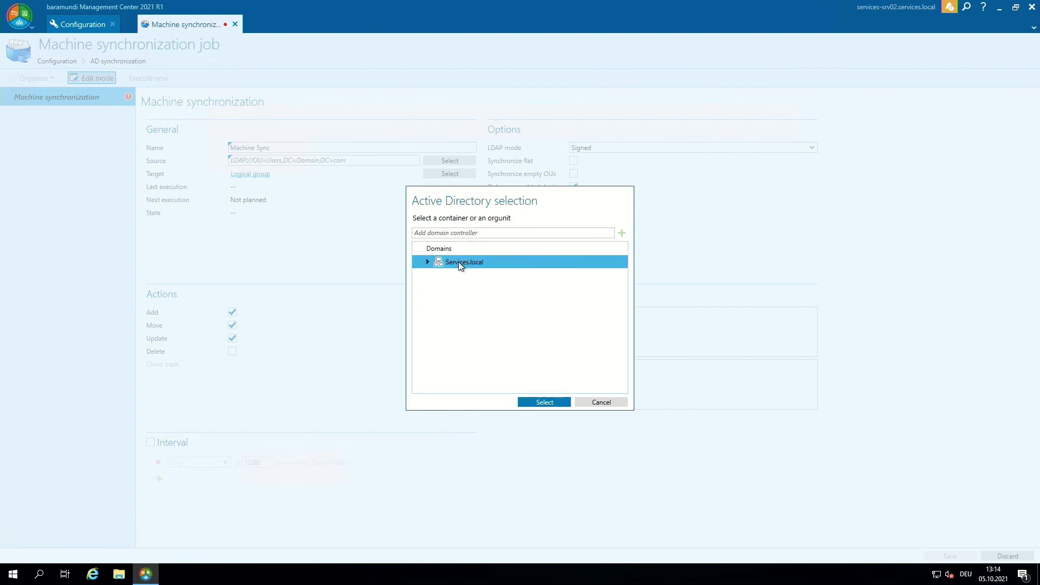
left_click(427, 262)
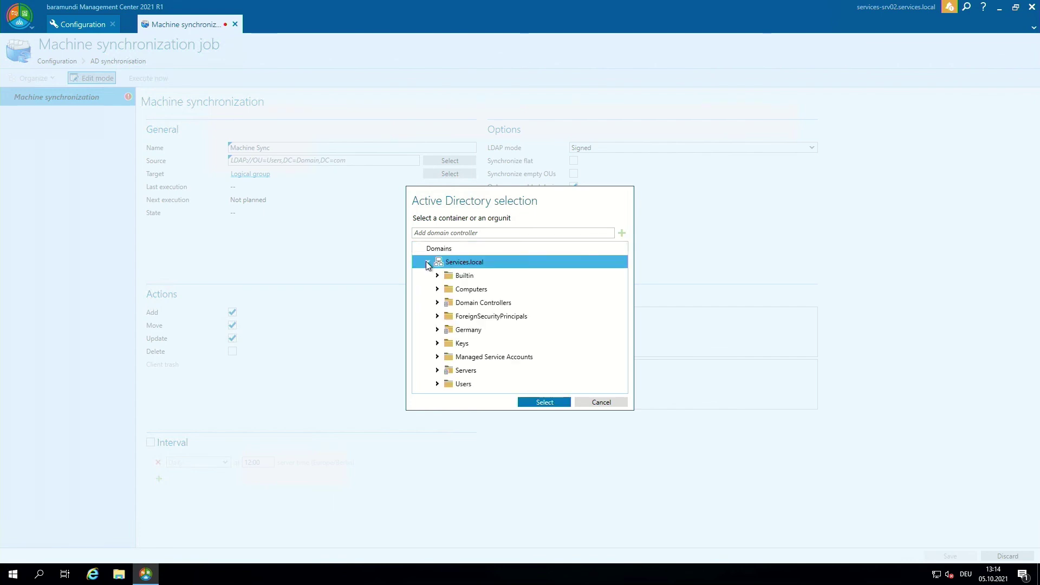
left_click(473, 291)
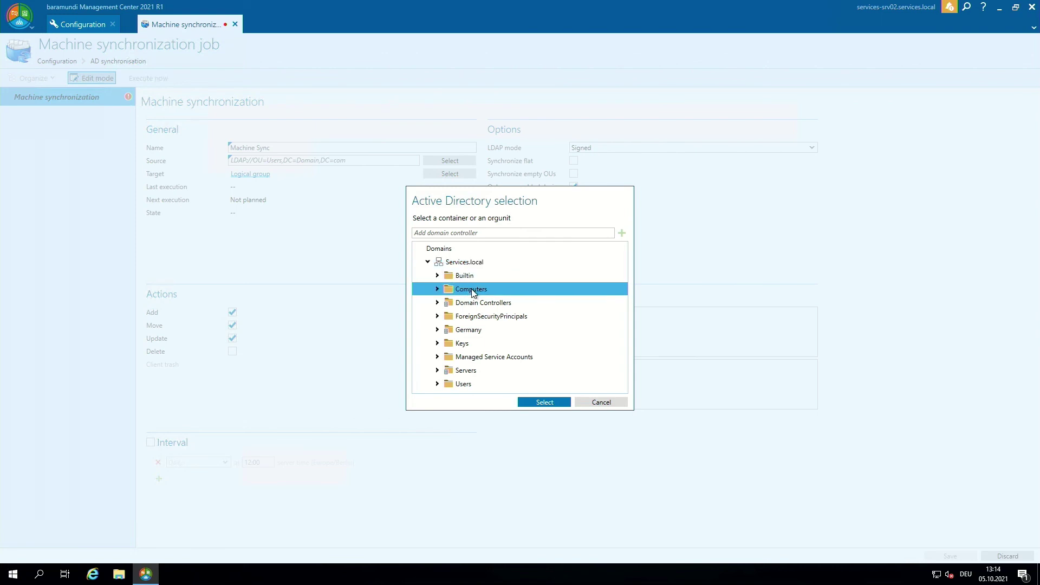
left_click(536, 403)
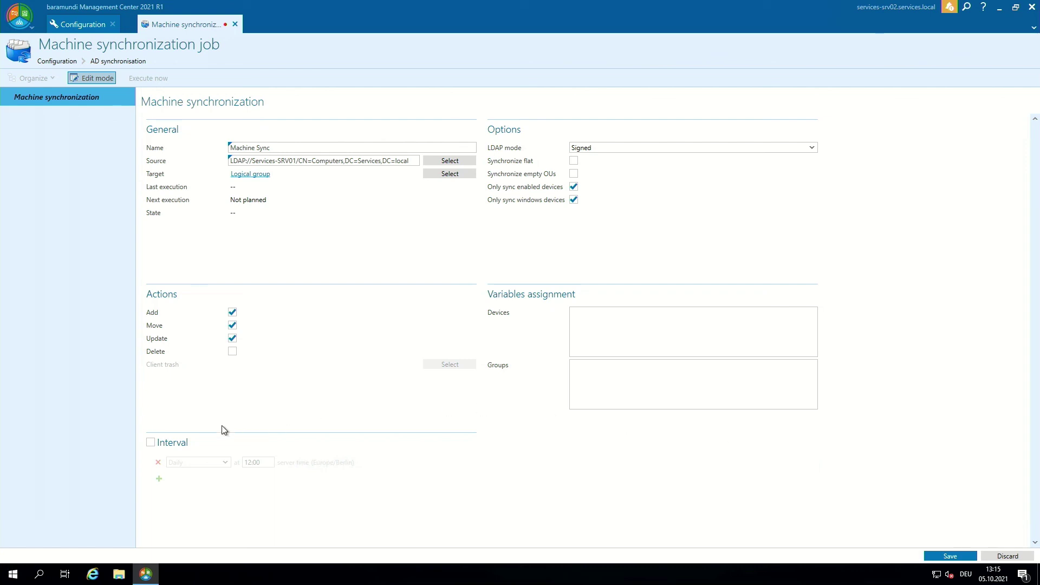
Enable a daily 12:00 interval, save Machine Sync, run it immediately, then close its tab
left_click(188, 442)
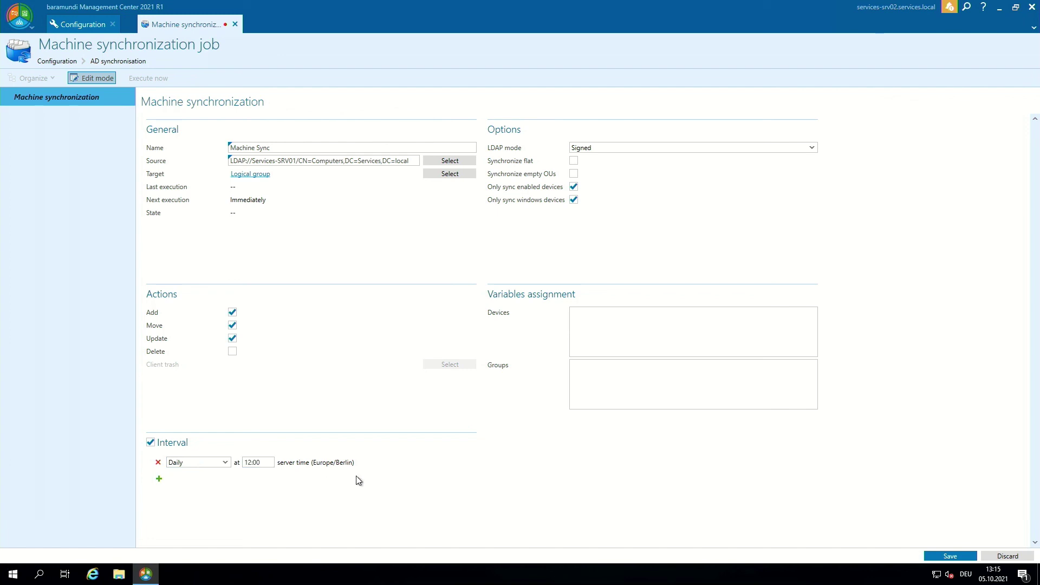
left_click(948, 554)
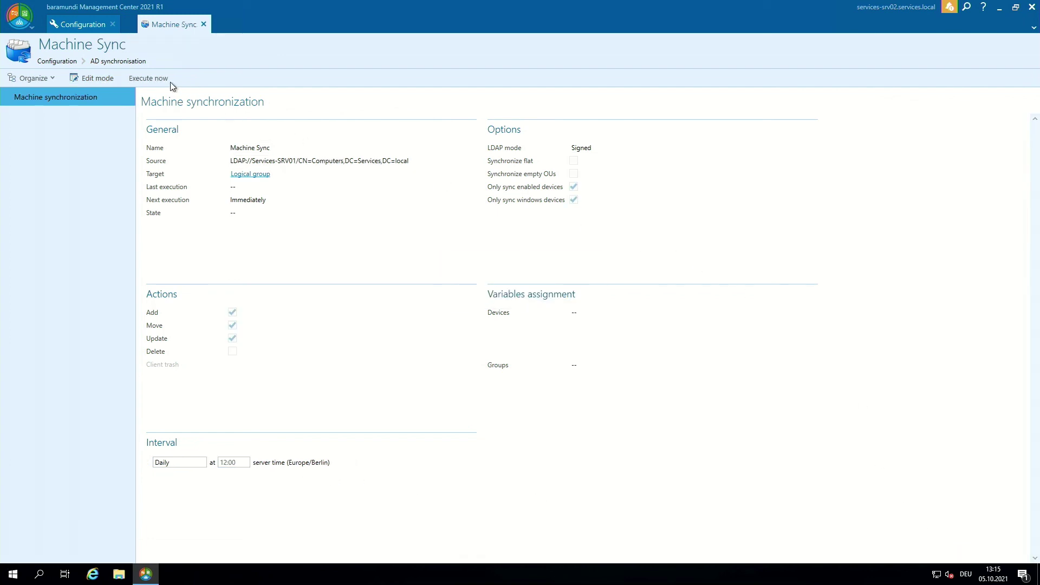
left_click(160, 83)
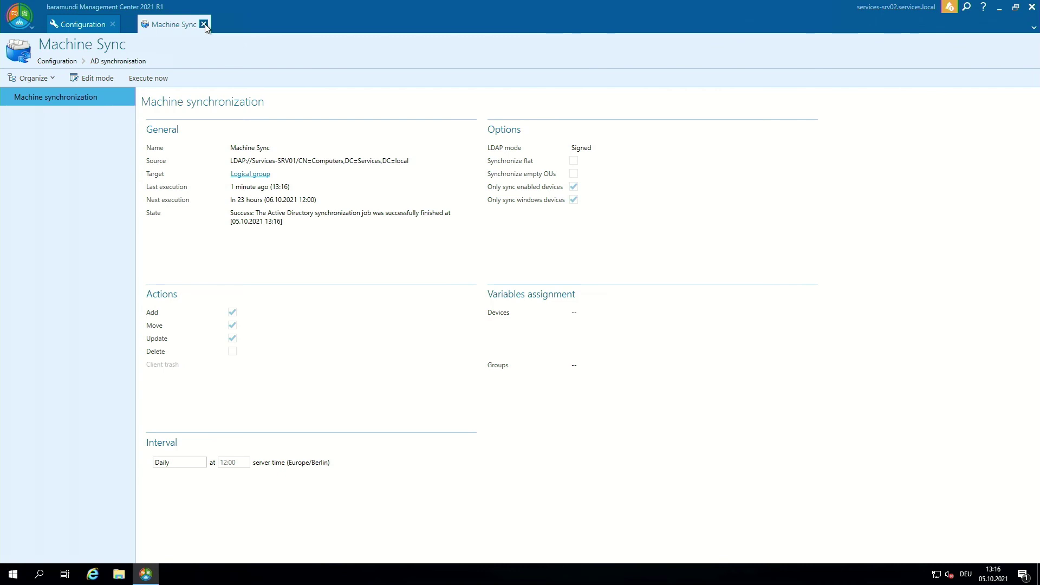
left_click(205, 25)
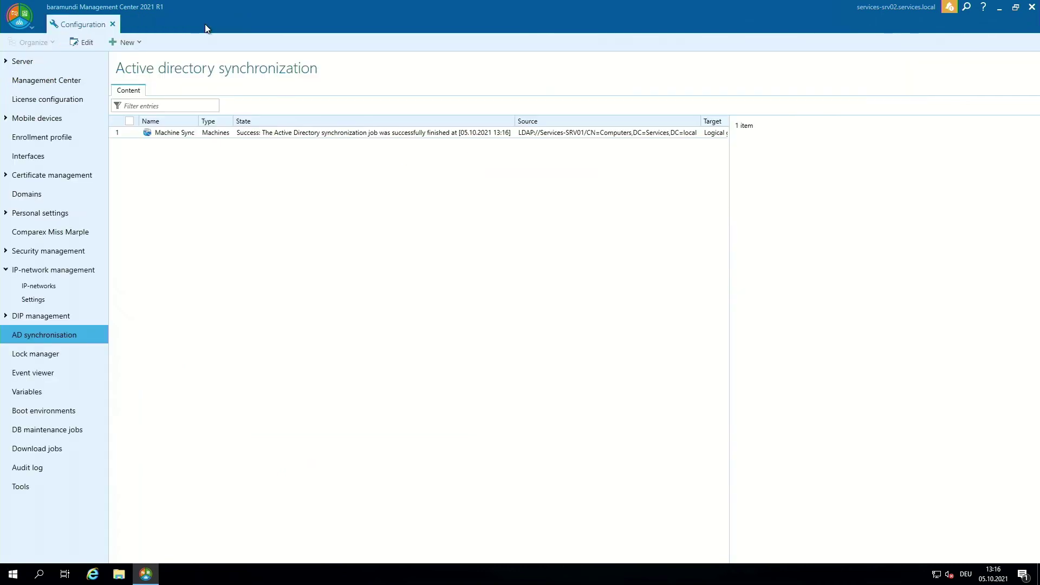
Open SERVICE-PC1 from the Environment device list and install the Management Agent on it
left_click(112, 25)
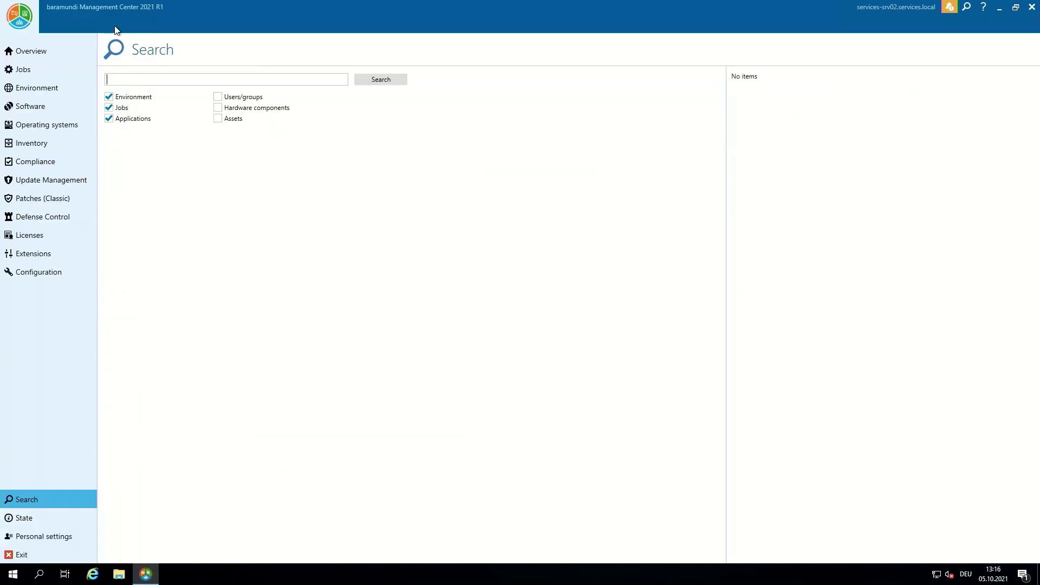
left_click(53, 90)
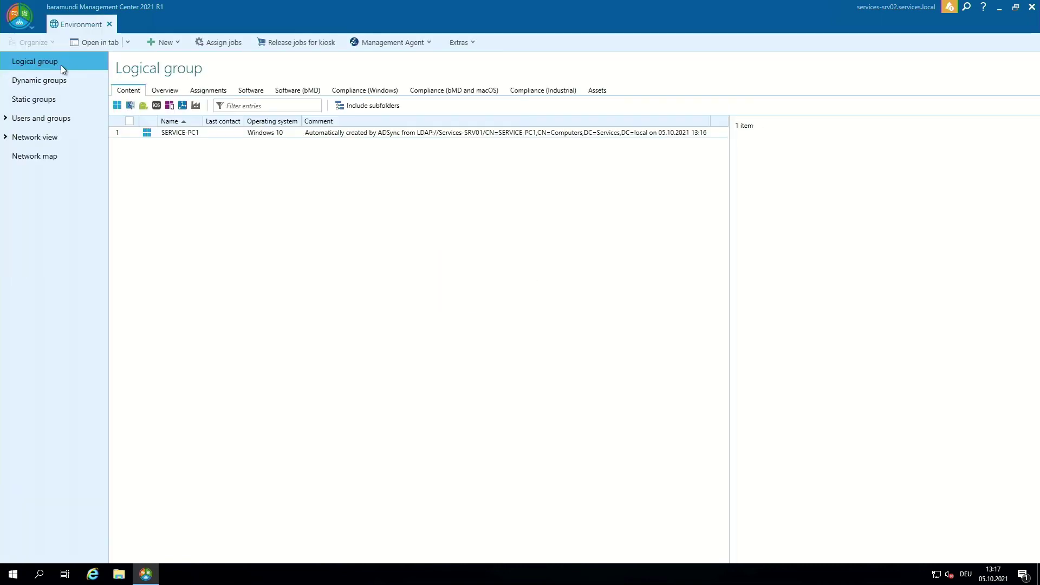
left_click(203, 139)
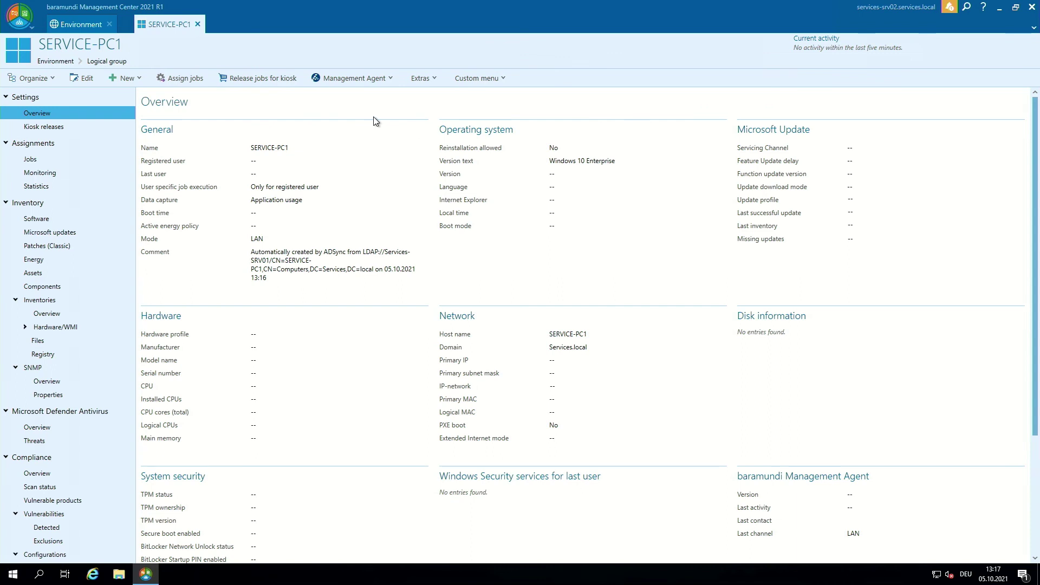
left_click(372, 79)
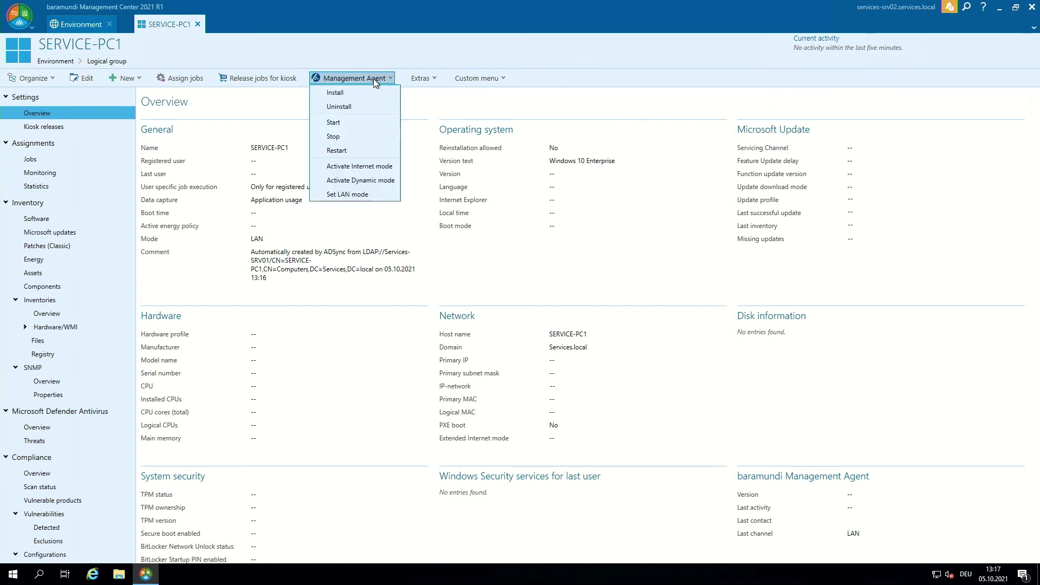
left_click(370, 91)
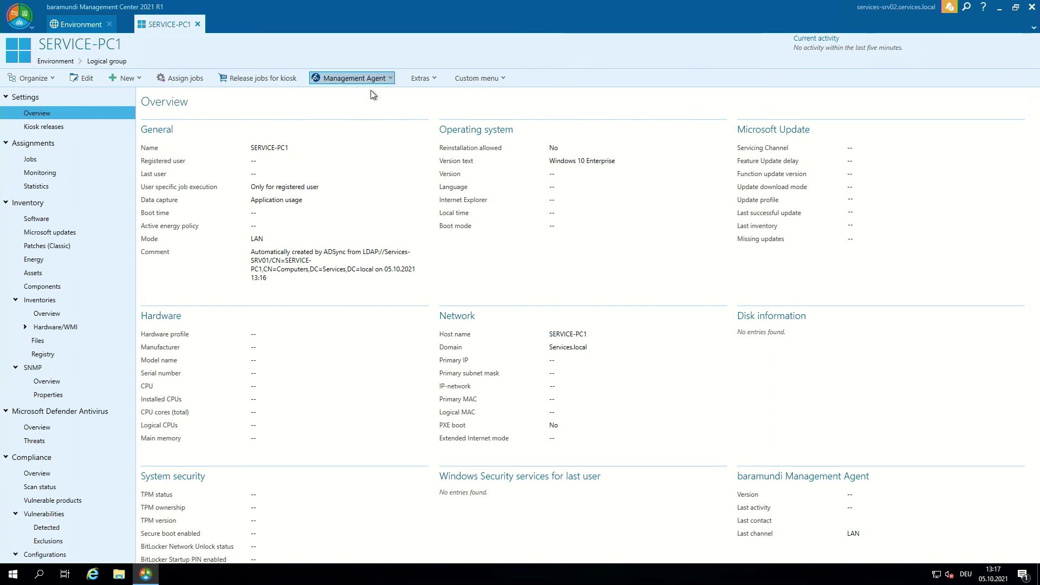